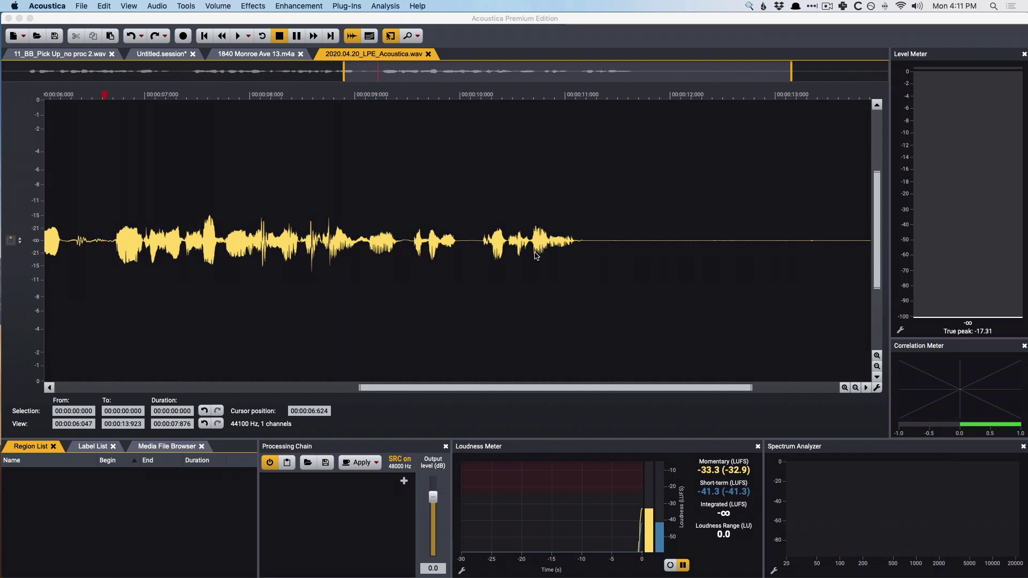
- Play the dialogue, then cut the 0.221 s silence at 9.996–10.217 s
left_click(108, 98)
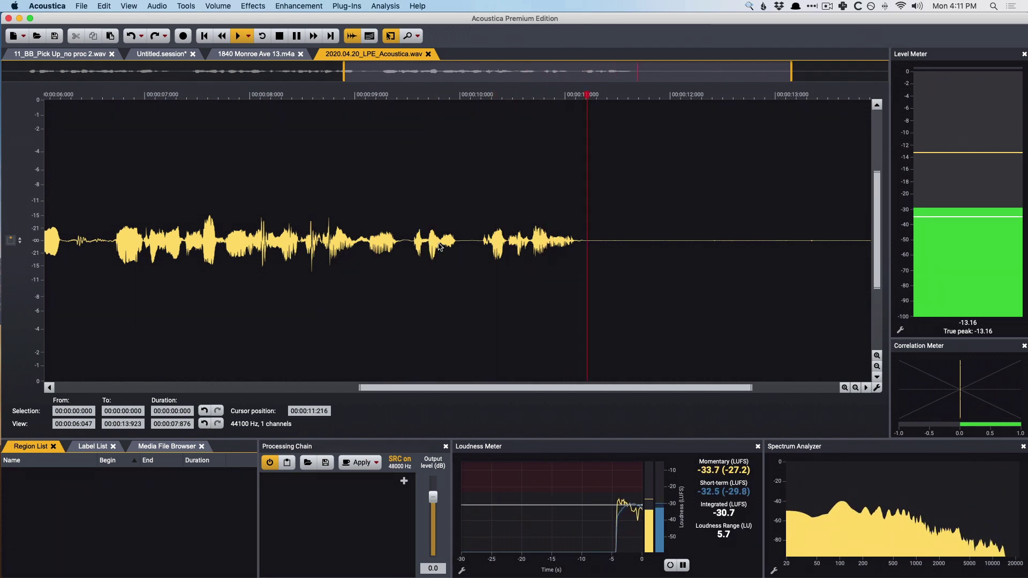
key("space")
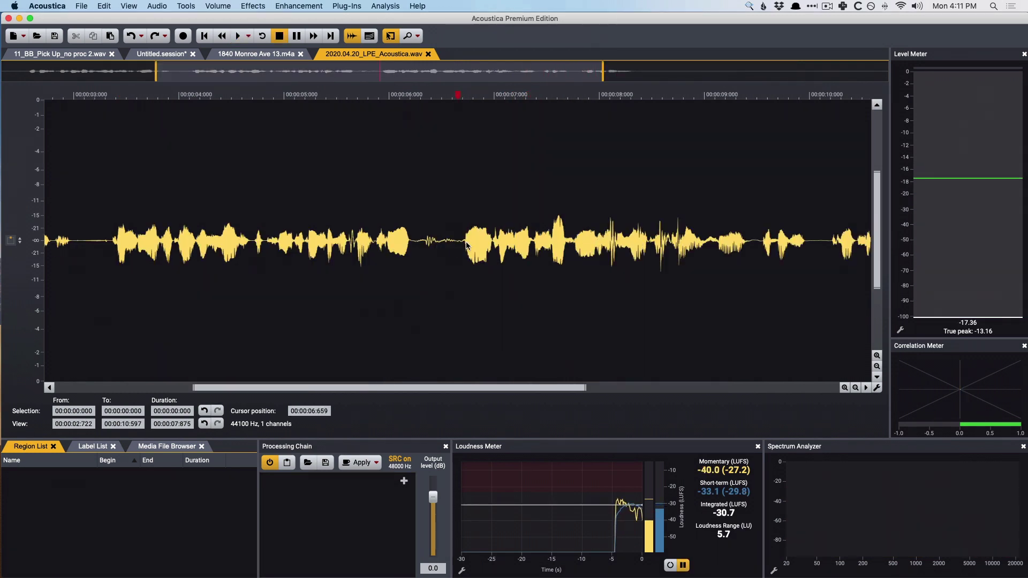
scroll(804, 248, "down", 1)
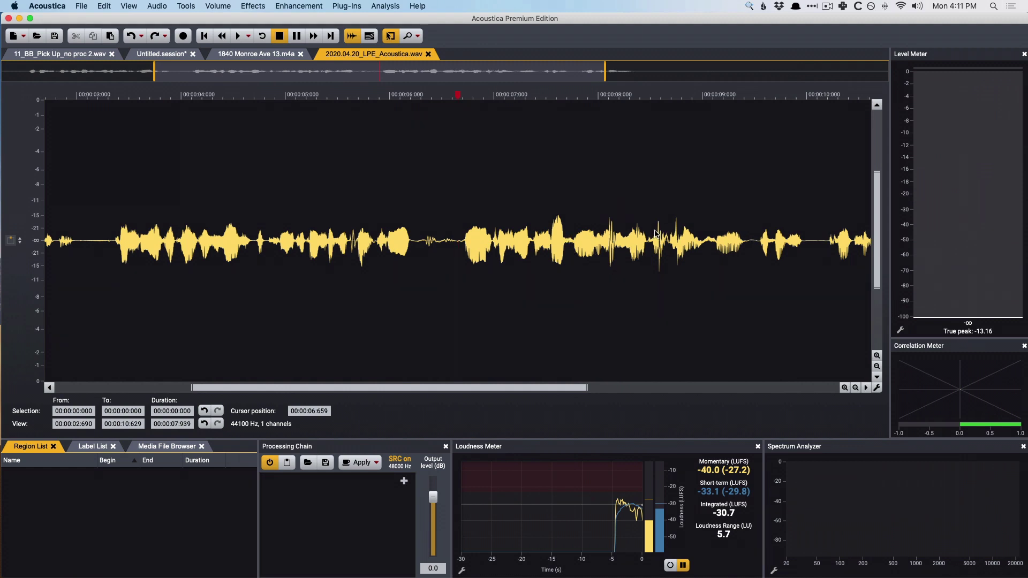
left_click_drag(806, 249, 829, 250)
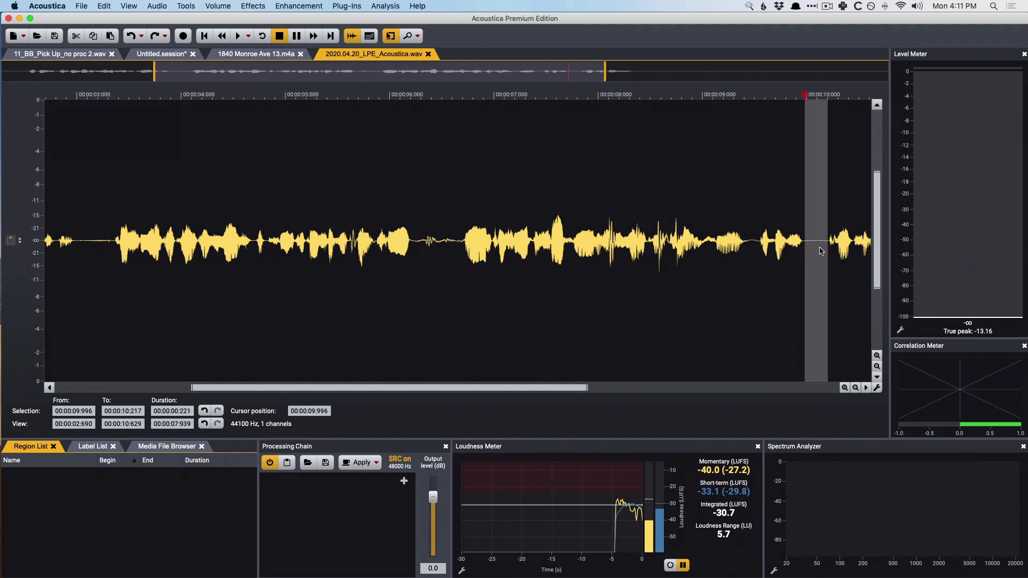
scroll(821, 252, "up", 5)
scroll(821, 251, "up", 3)
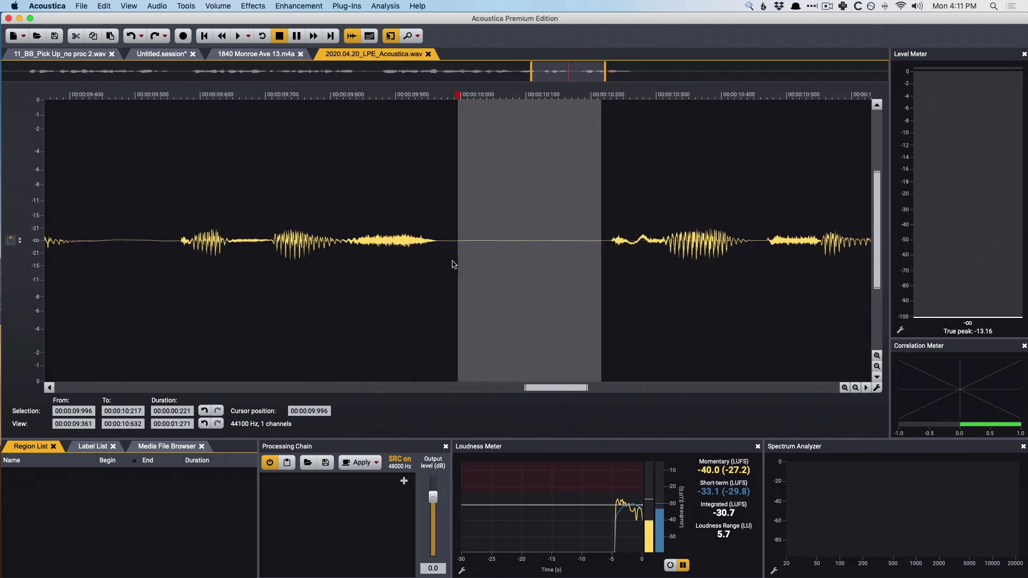
key("Delete")
- Replay from 9.516 s across the edit to check the cut
scroll(444, 239, "down", 5)
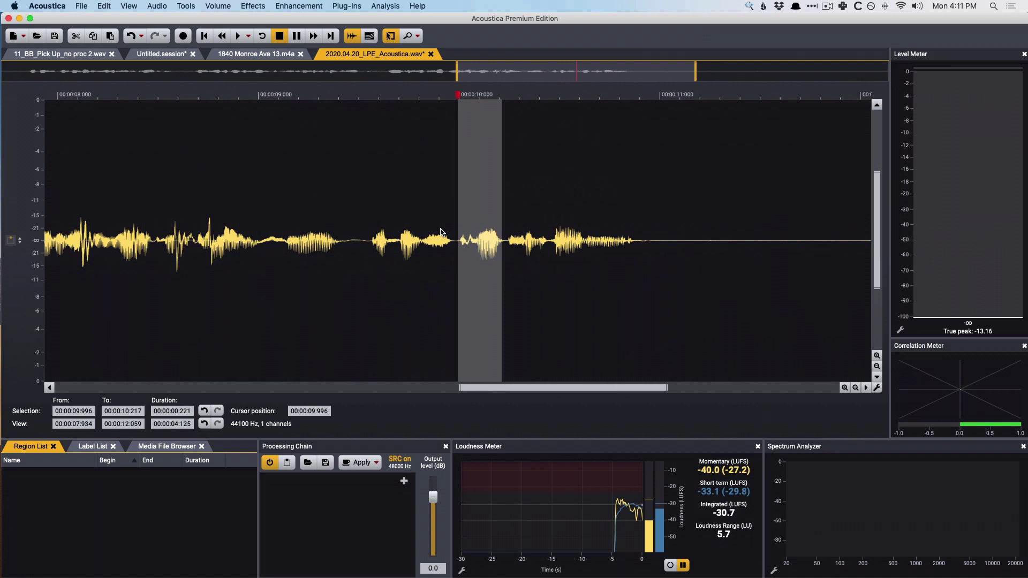
left_click(376, 107)
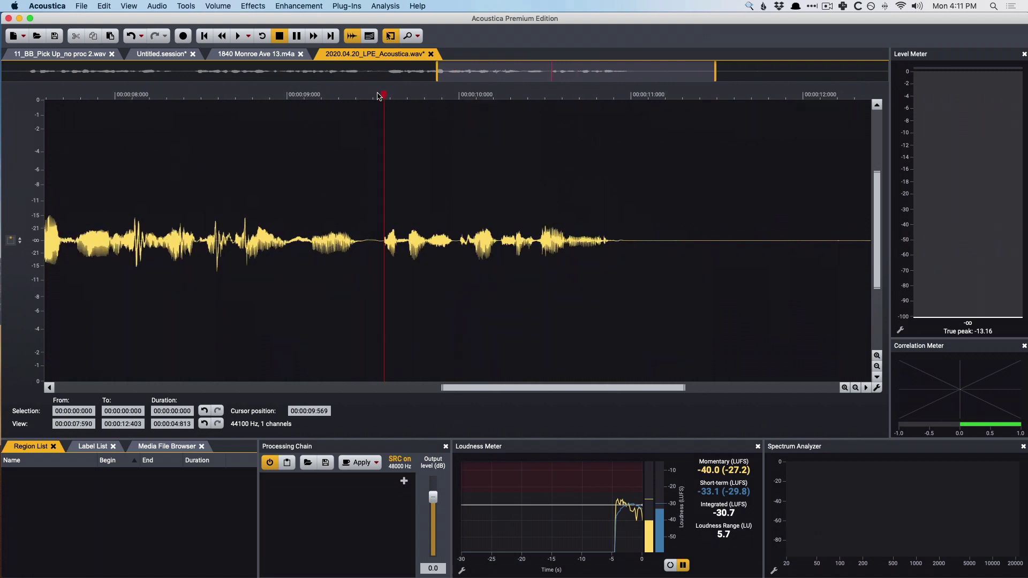
key("space")
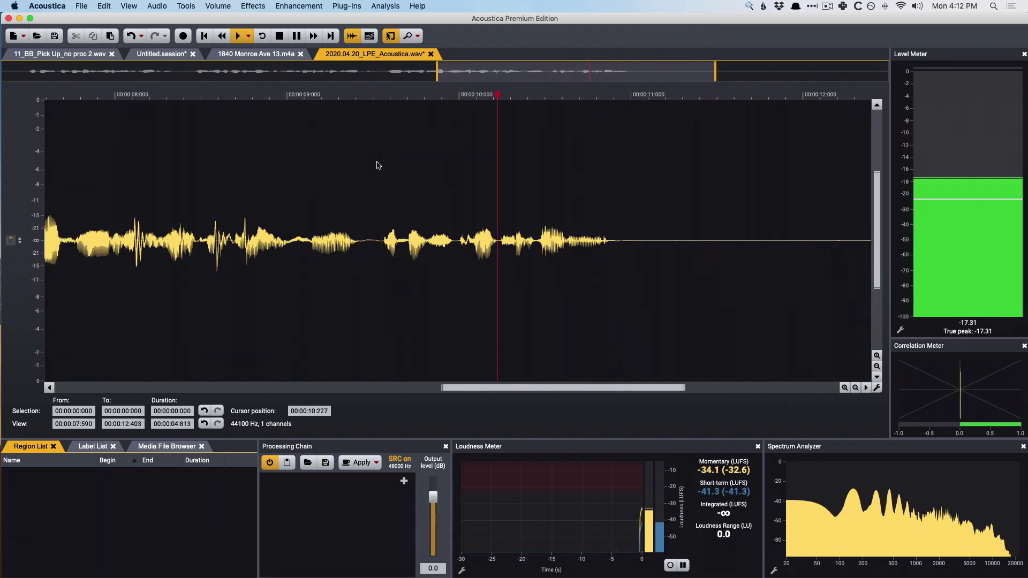
key("space")
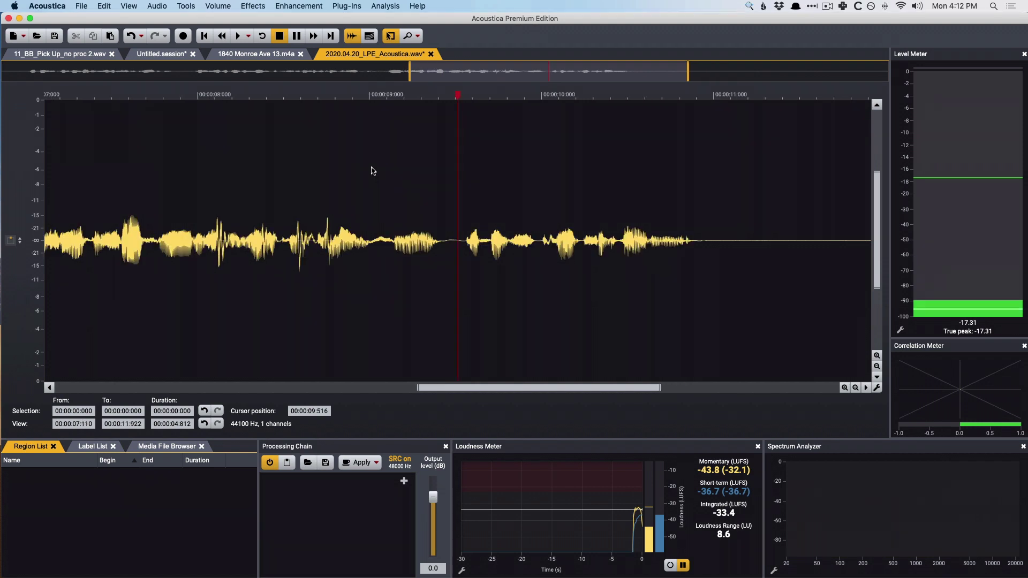
- Audition the 8.076–8.809 s span and switch the display to a spectrogram
left_click_drag(210, 264, 336, 258)
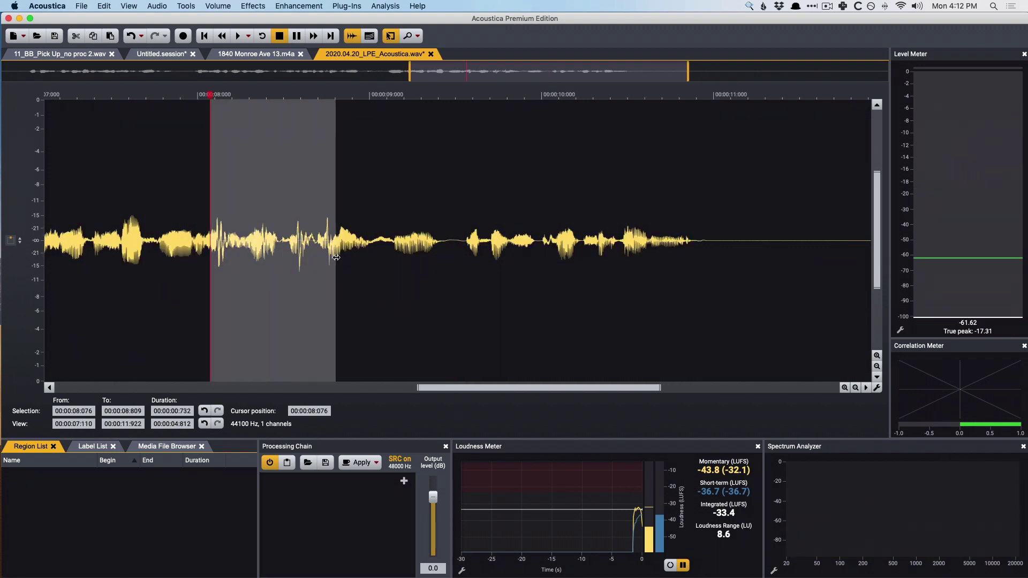
key("space")
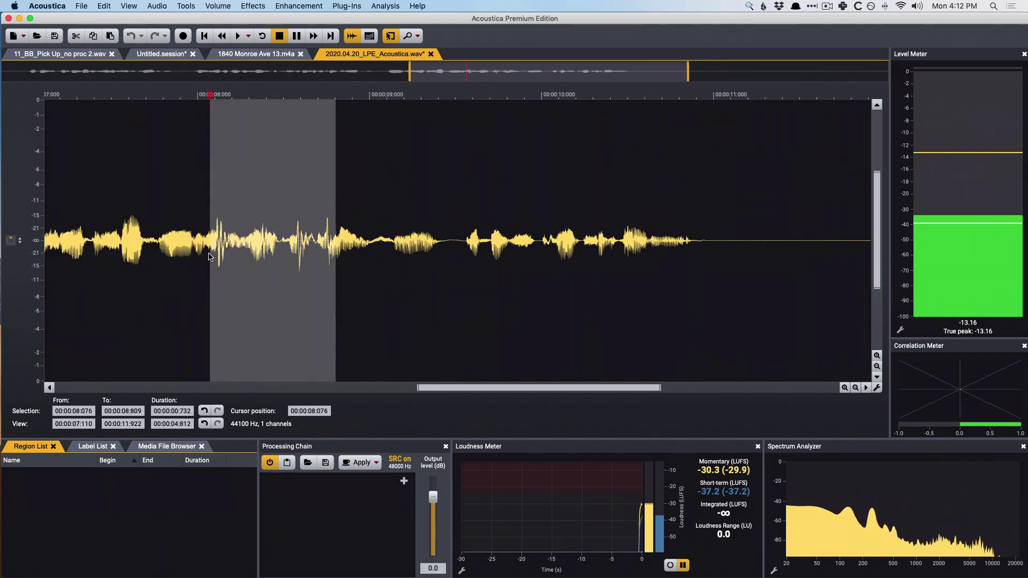
left_click(369, 36)
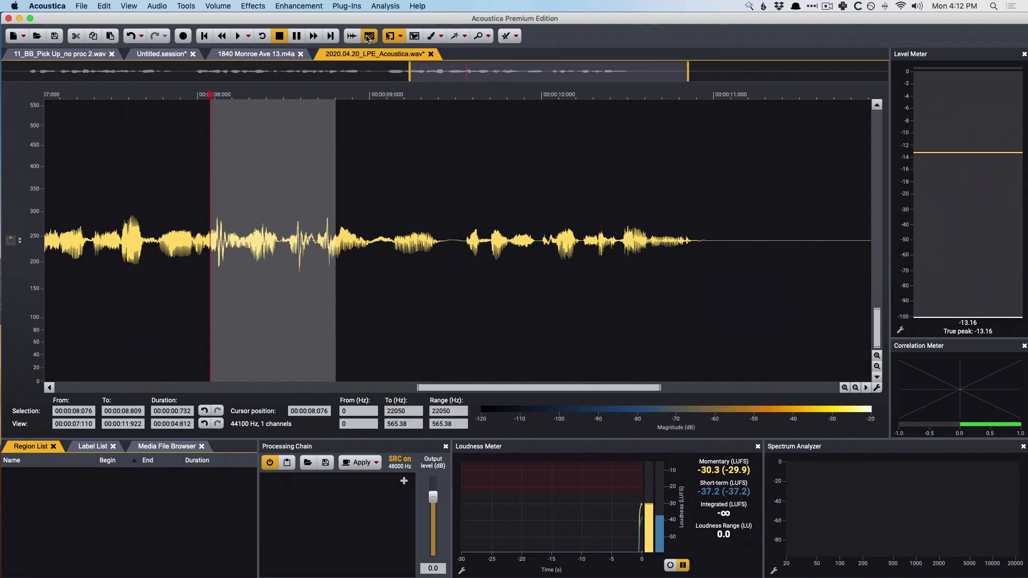
- Zoom in and select the stretch from 8.106 to 8.900 s
scroll(284, 231, "up", 5)
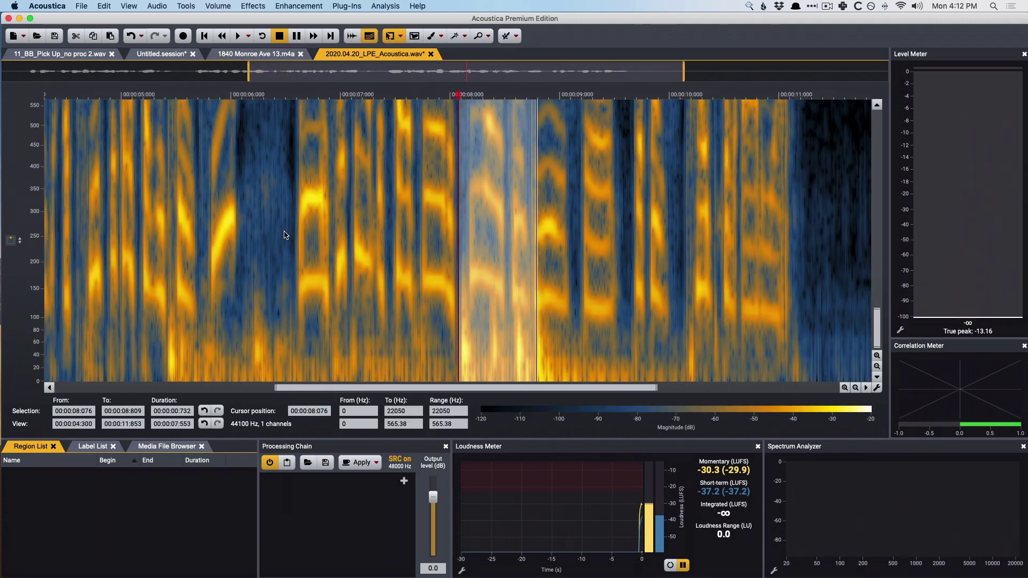
scroll(287, 233, "up", 3)
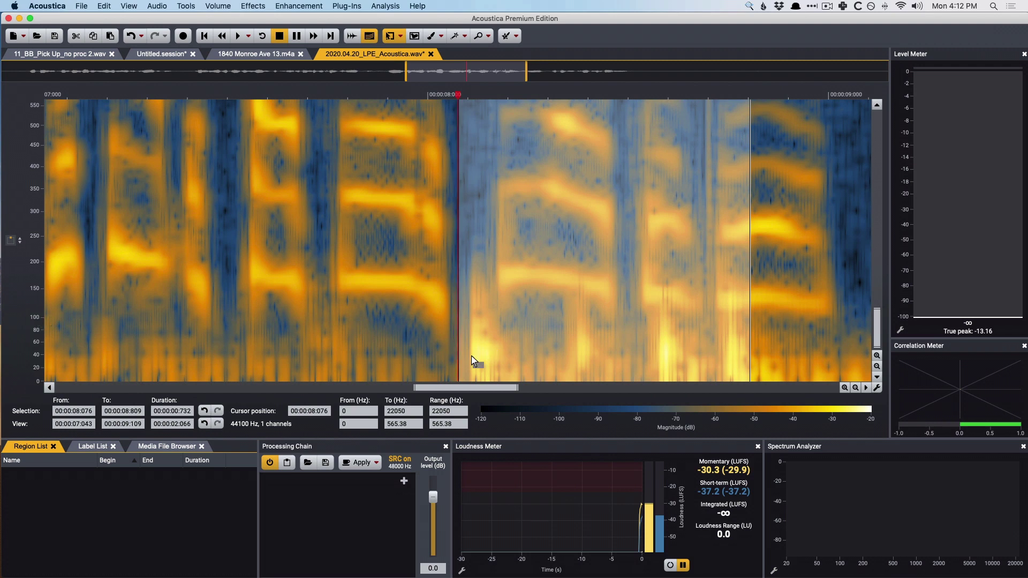
left_click(434, 349)
left_click_drag(469, 357, 788, 362)
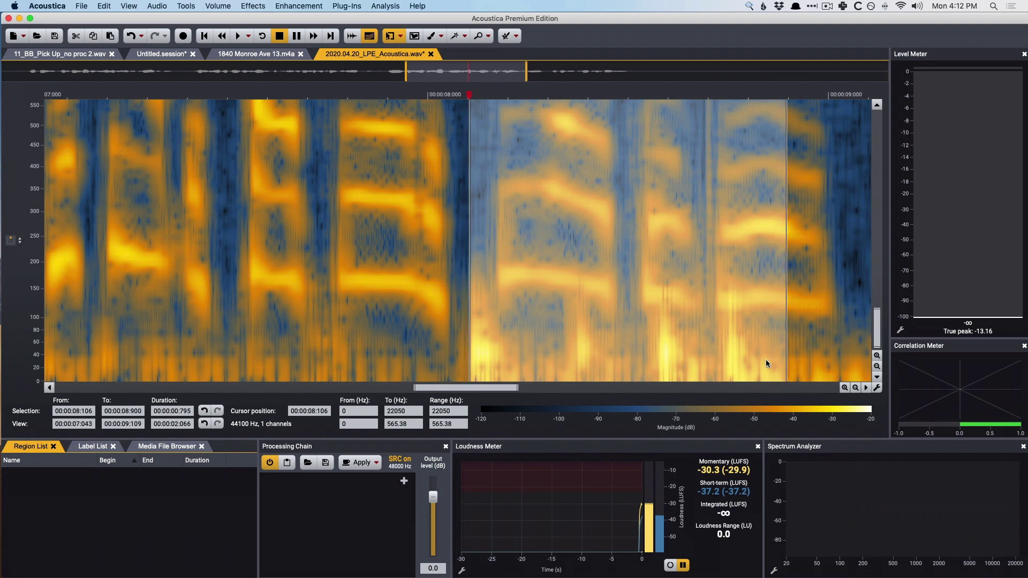
- Open DeClick 2 on the selection and preview only the clicks being removed
left_click(315, 6)
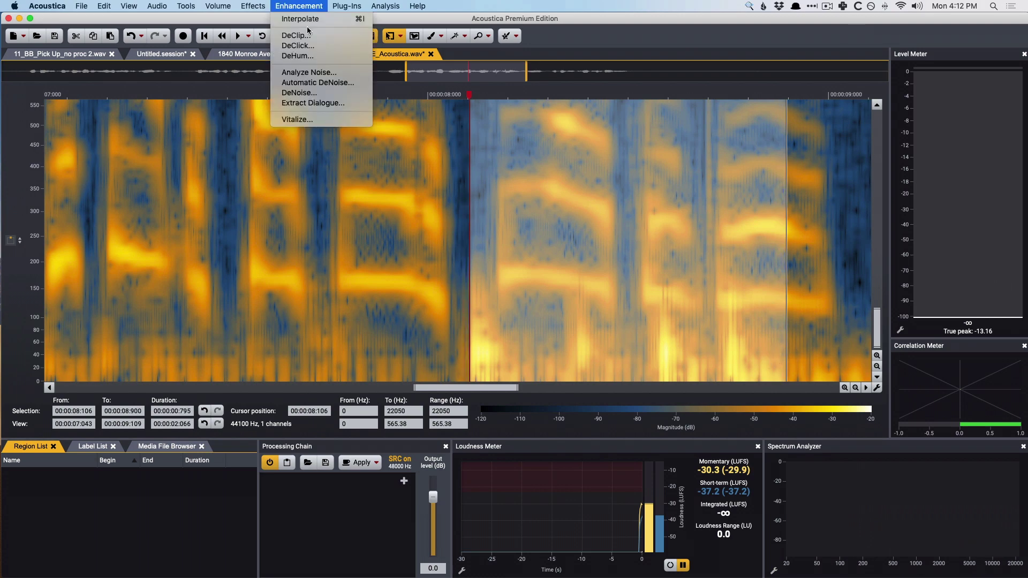
left_click(309, 45)
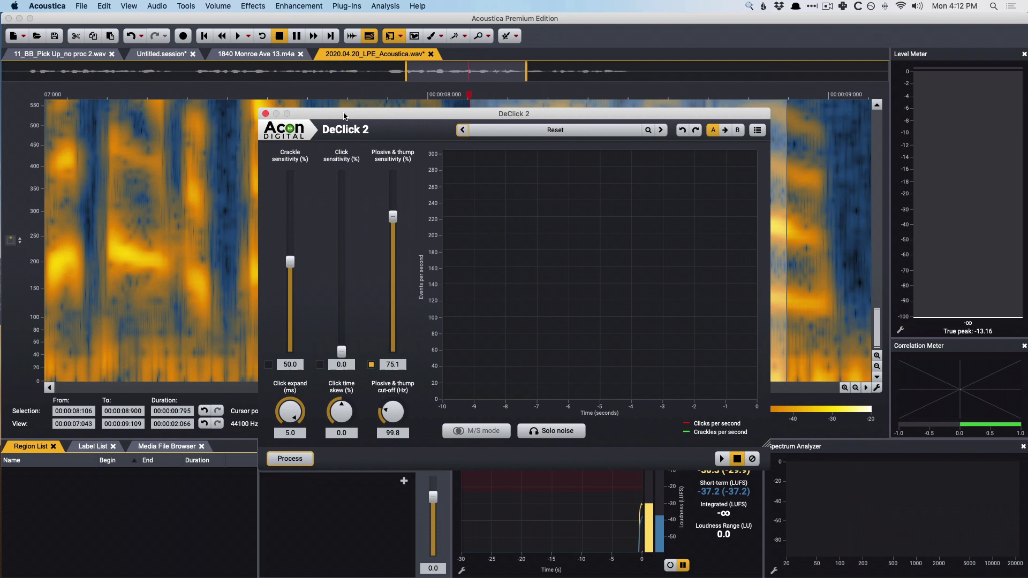
left_click_drag(344, 116, 278, 96)
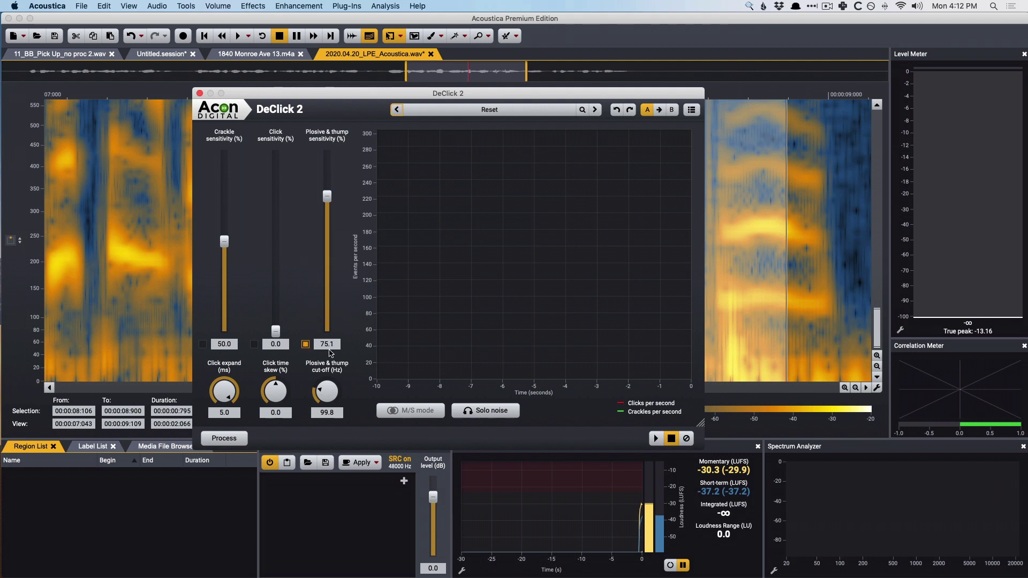
left_click(485, 411)
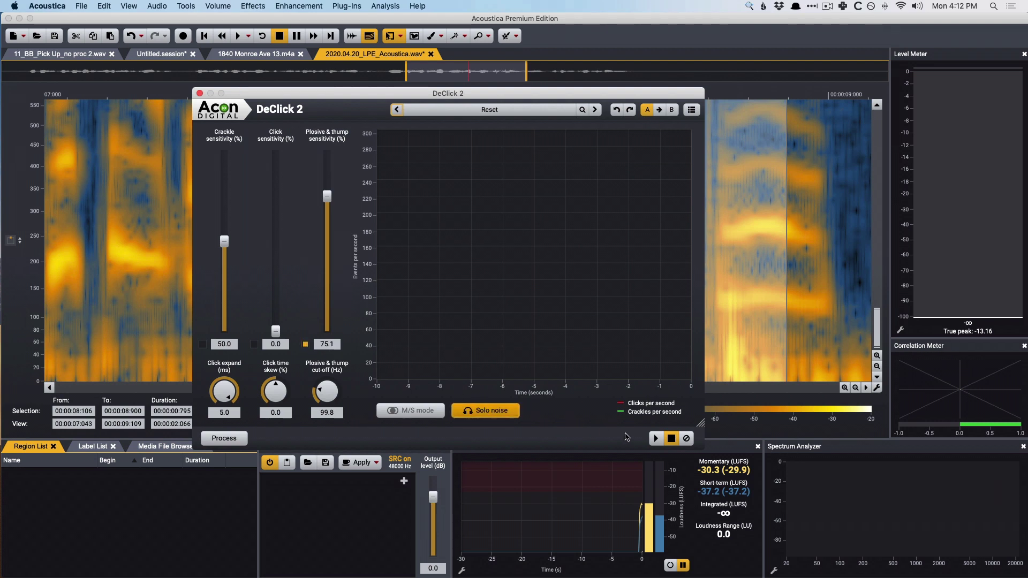
left_click(654, 438)
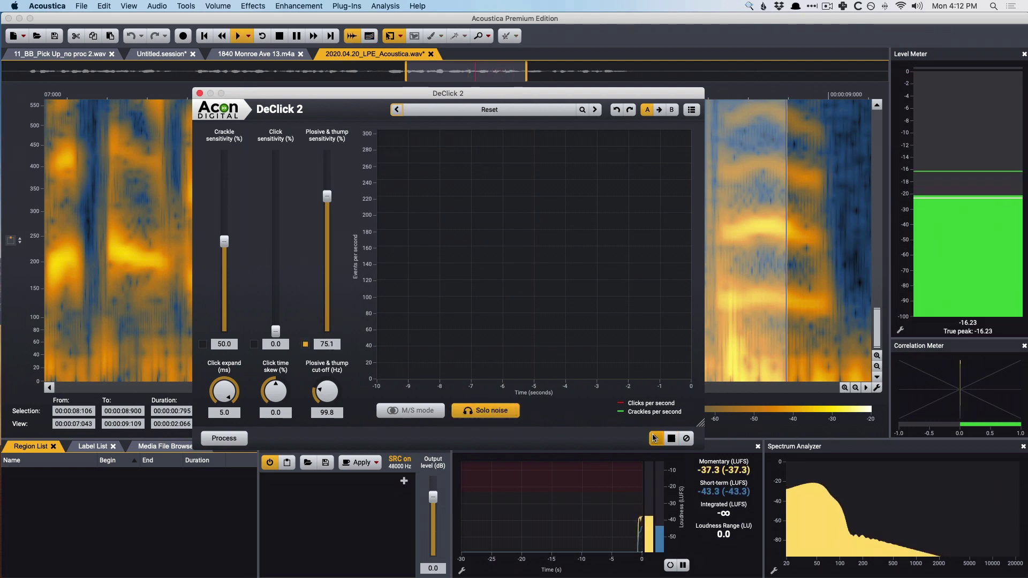
left_click(671, 438)
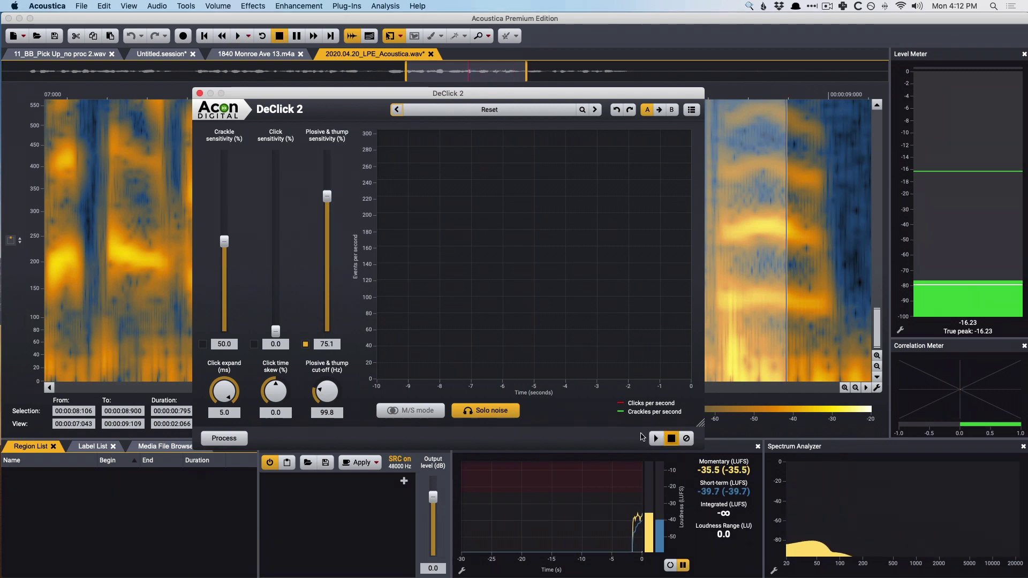
- Preview the cleaned dialogue, then process DeClick 2 on the 8.106–8.900 s range
left_click(455, 410)
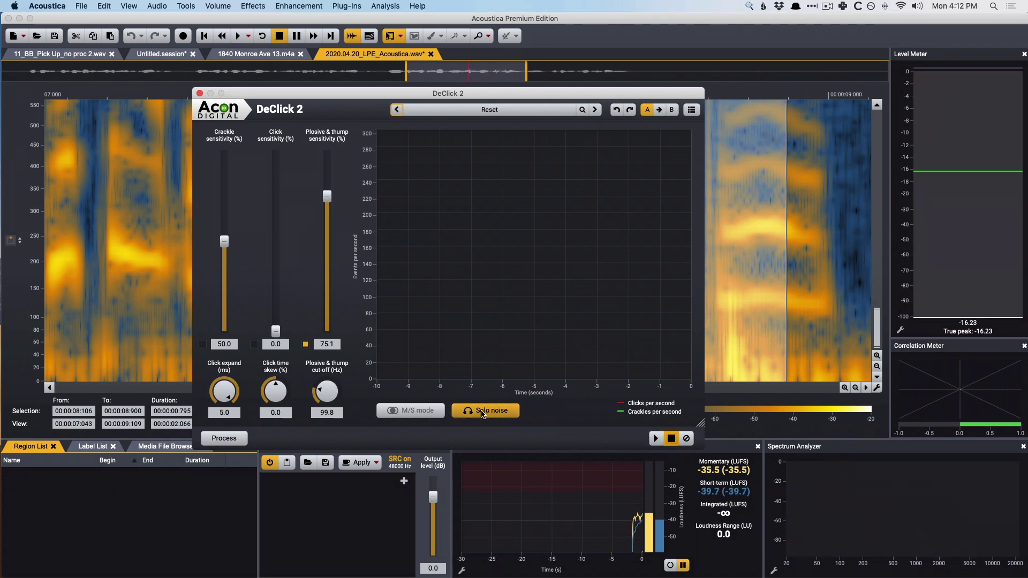
left_click(657, 440)
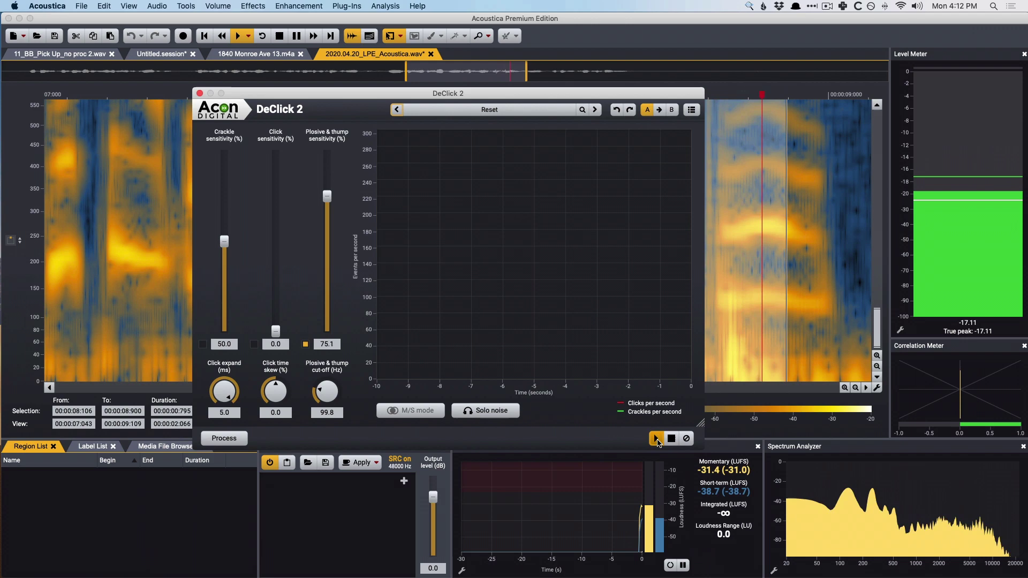
left_click(670, 439)
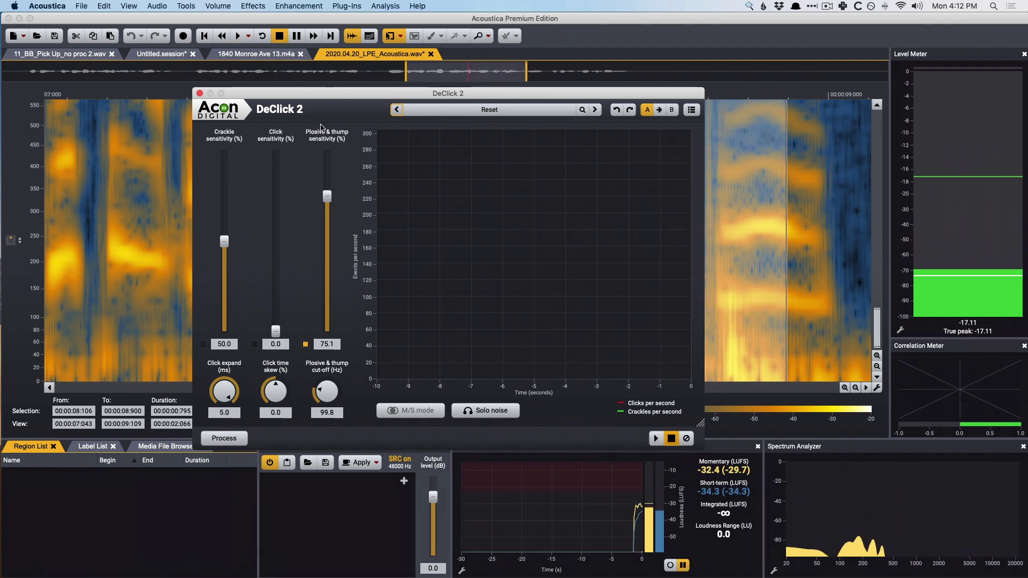
left_click_drag(307, 92, 175, 163)
left_click_drag(569, 500, 386, 342)
left_click_drag(361, 171, 316, 169)
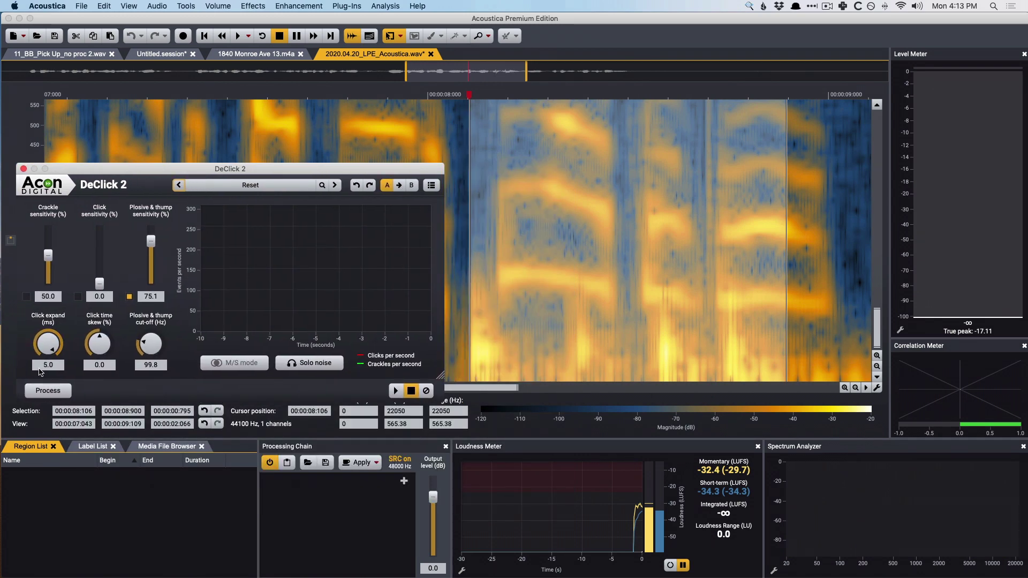
left_click(47, 390)
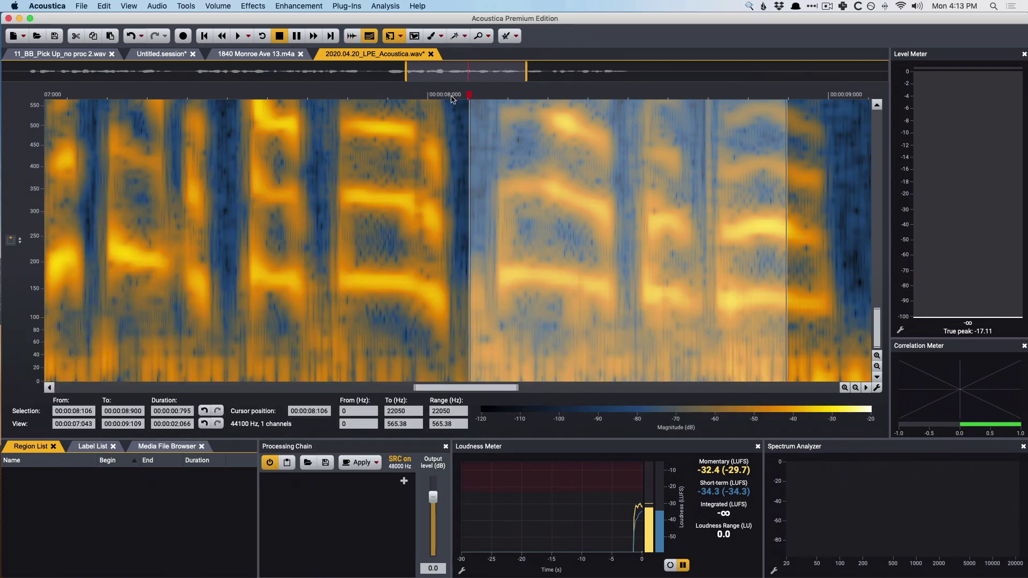
- Switch to waveform view and play the declicked passage
left_click(352, 35)
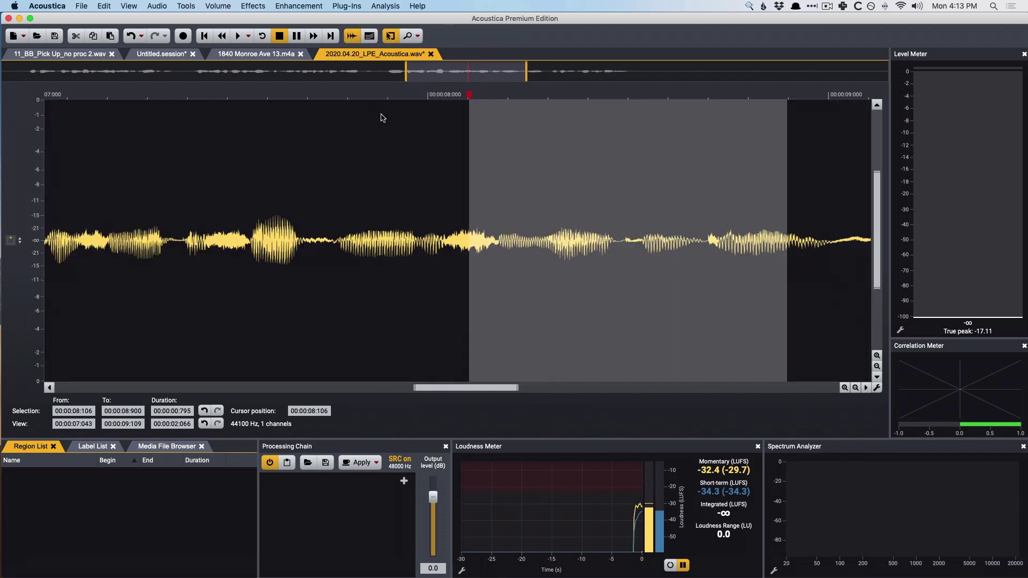
scroll(366, 183, "down", 3)
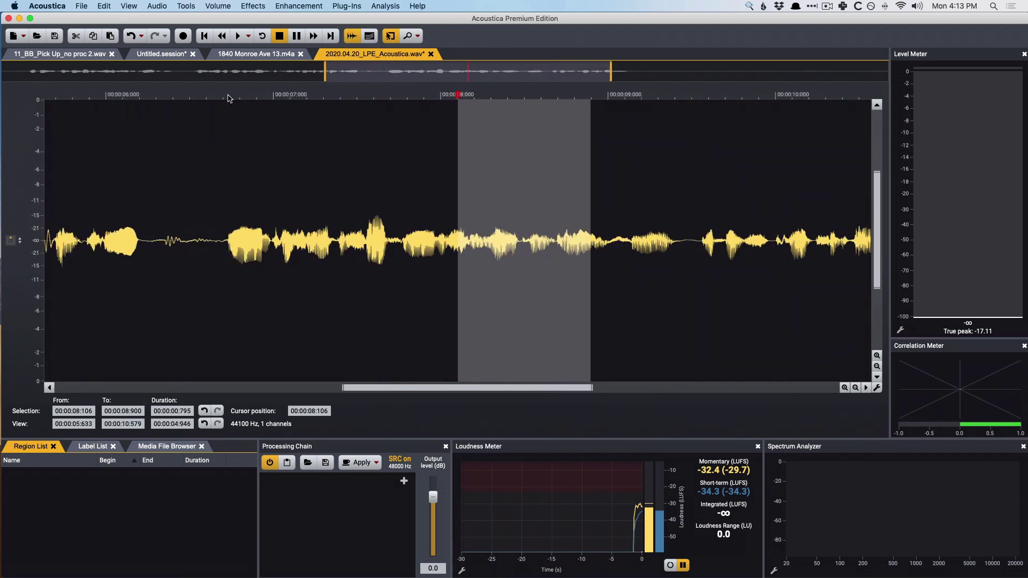
left_click(245, 121)
key("space")
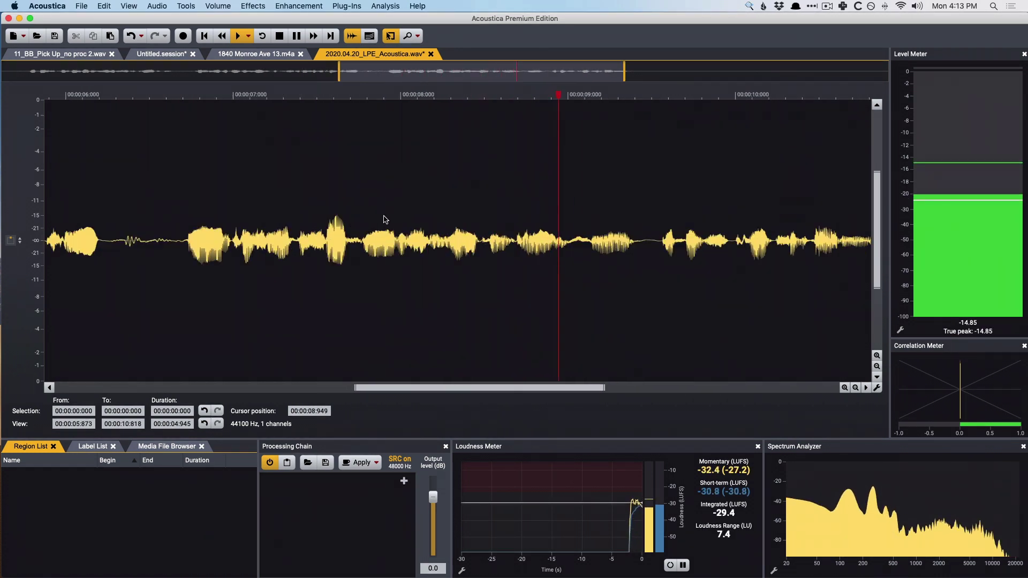
key("space")
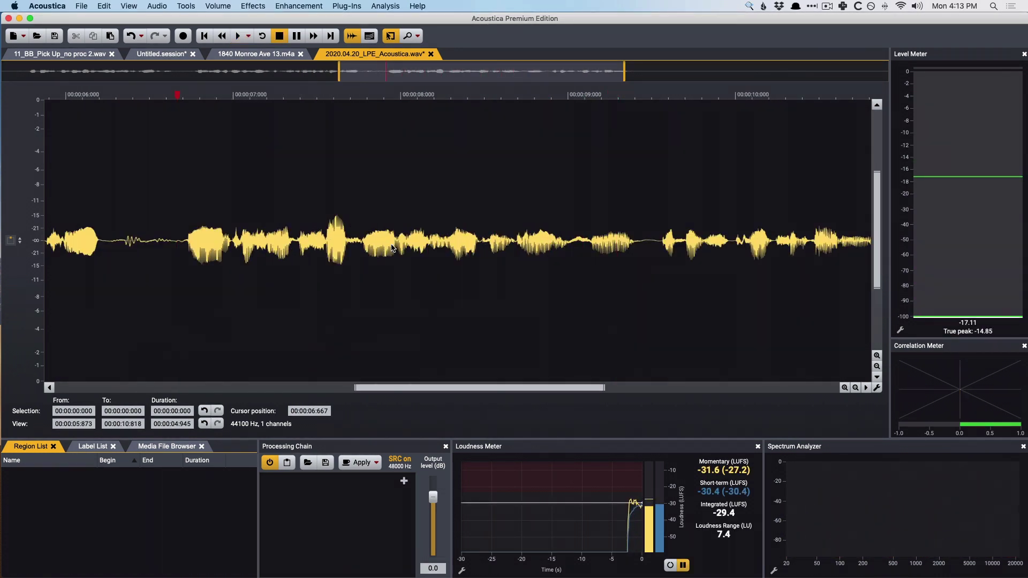
- Undo the declick to hear the original, then restore it and play again
key("super+z")
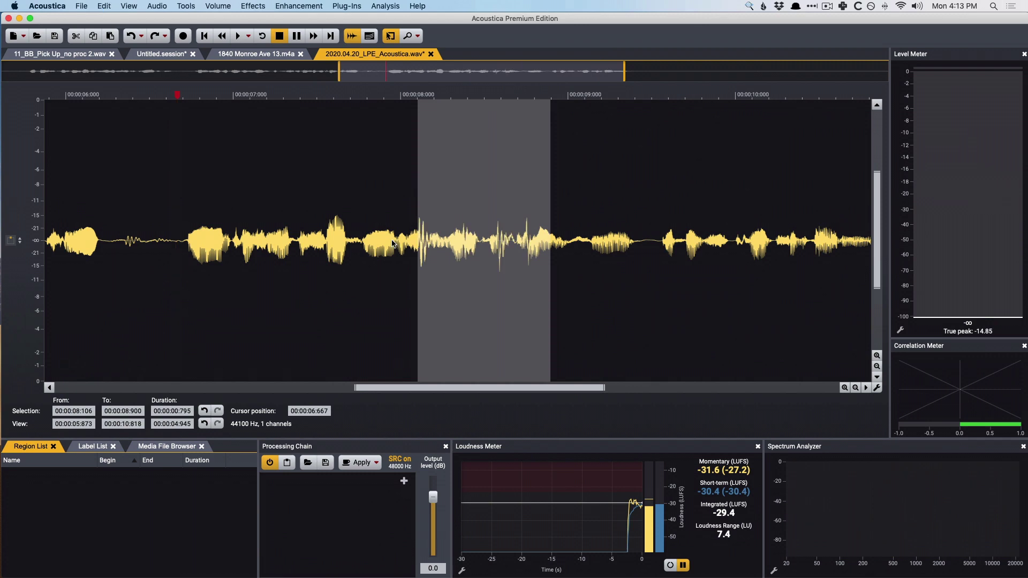
key("space")
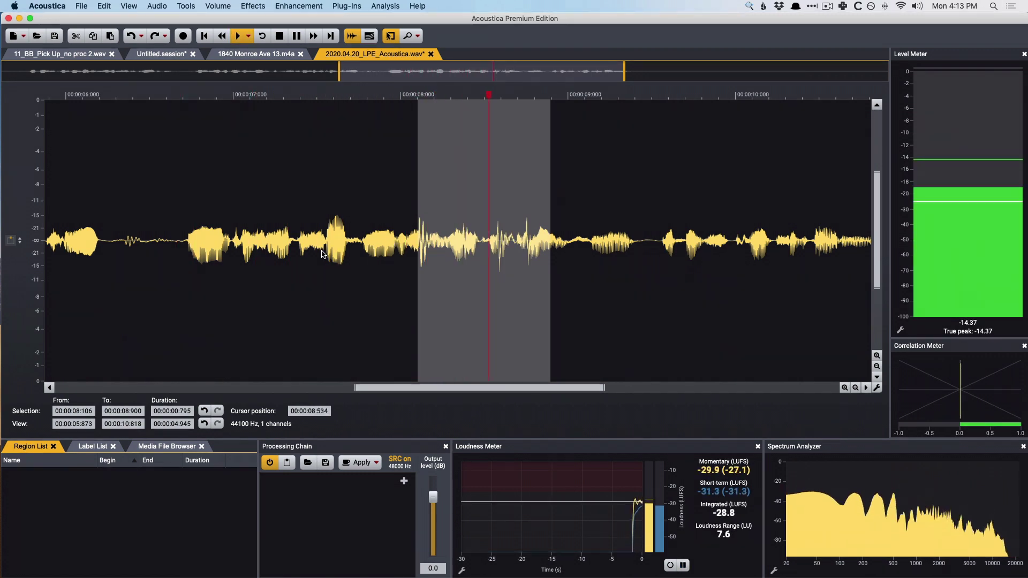
key("space")
key("Escape")
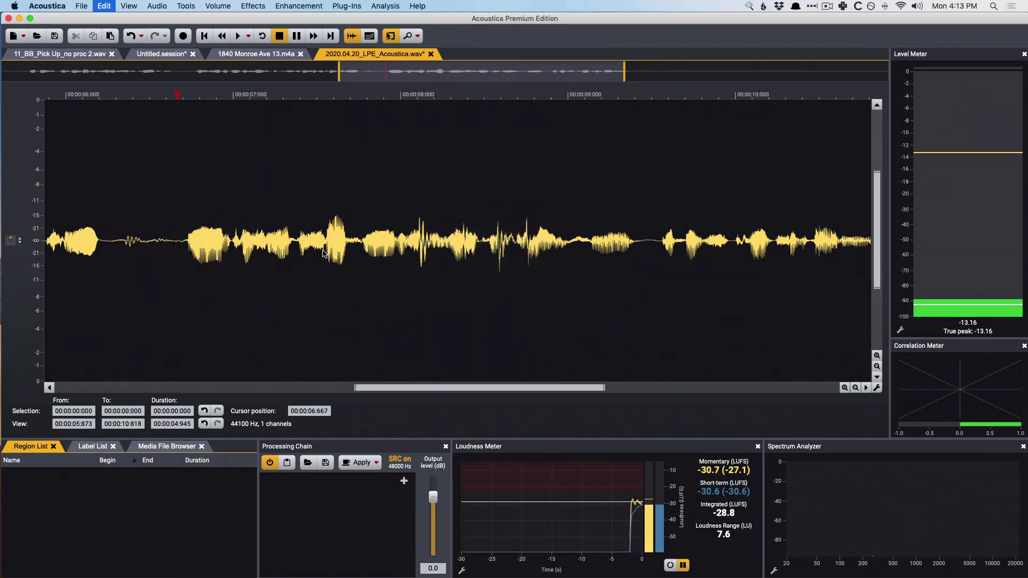
key("space")
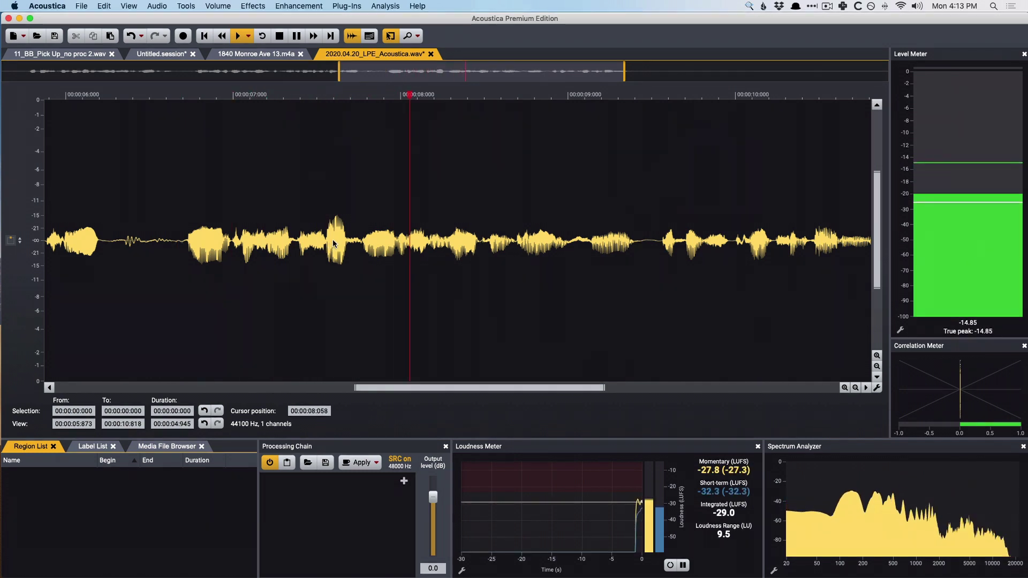
key("space")
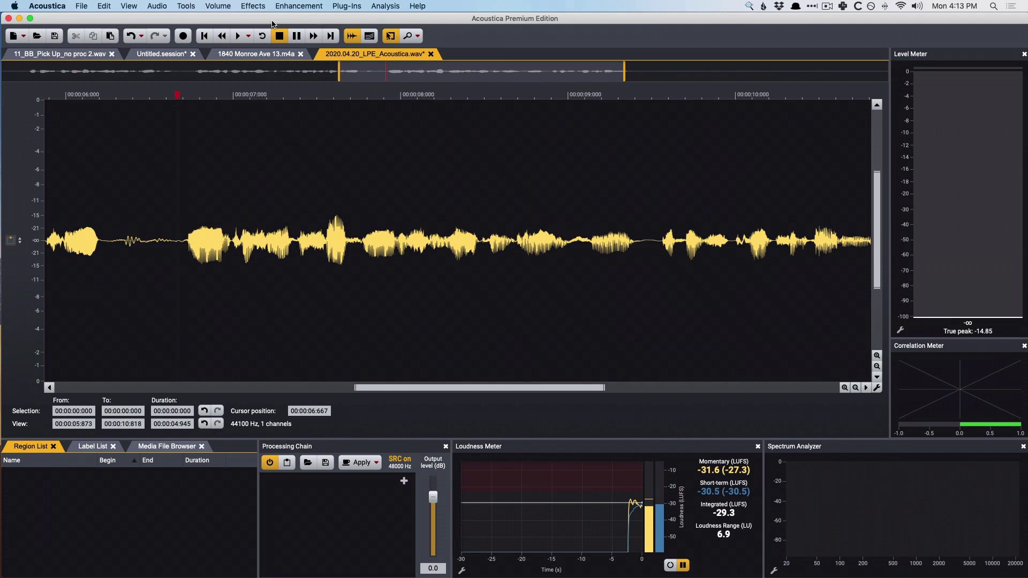
left_click(286, 6)
left_click(292, 36)
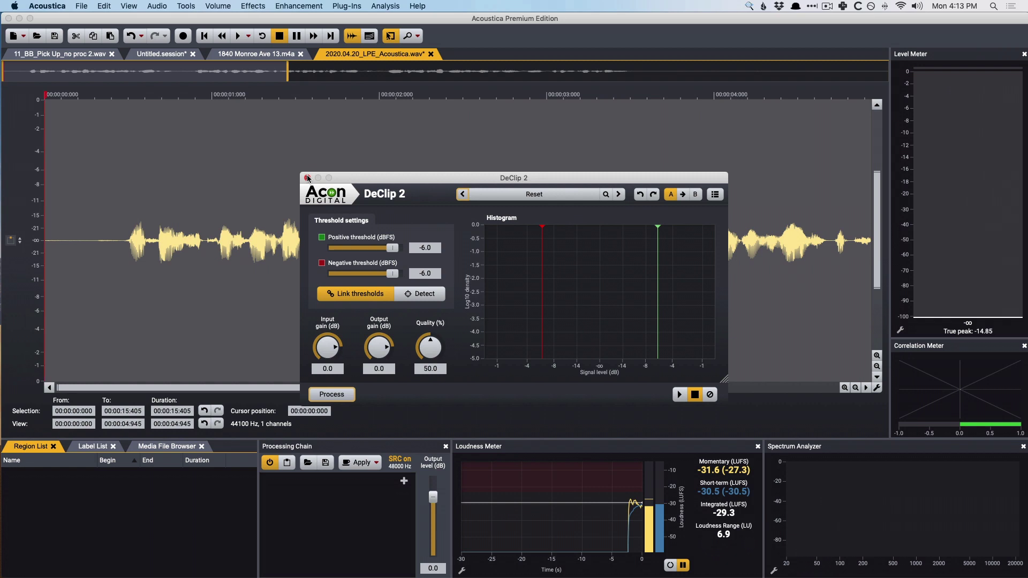
left_click(308, 178)
left_click(316, 5)
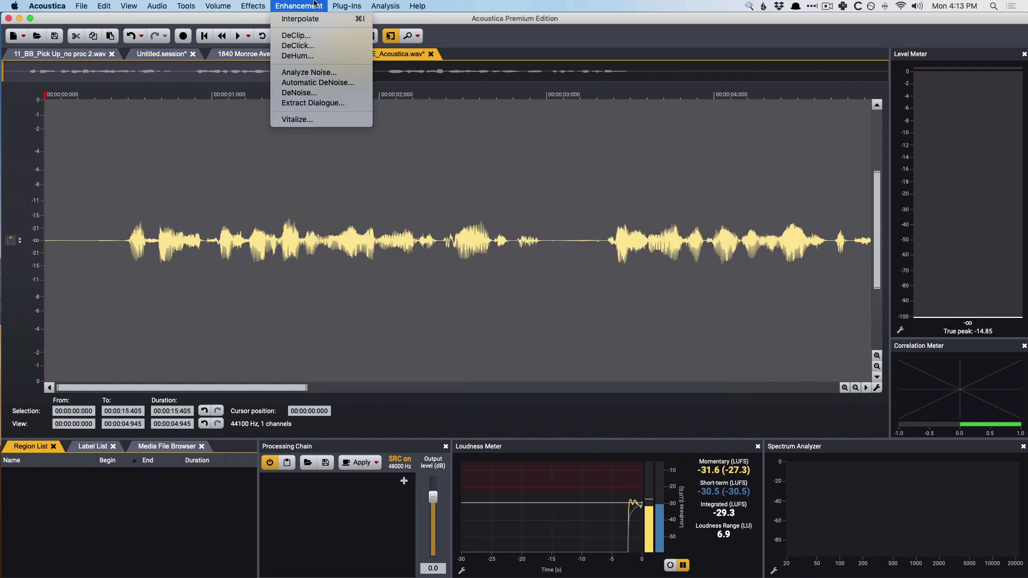
left_click(306, 47)
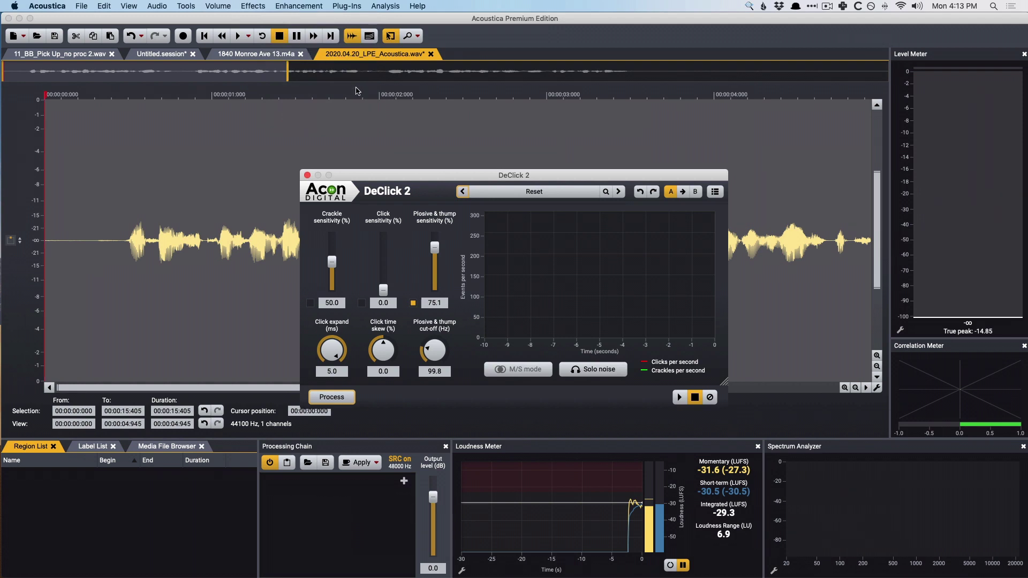
left_click(307, 178)
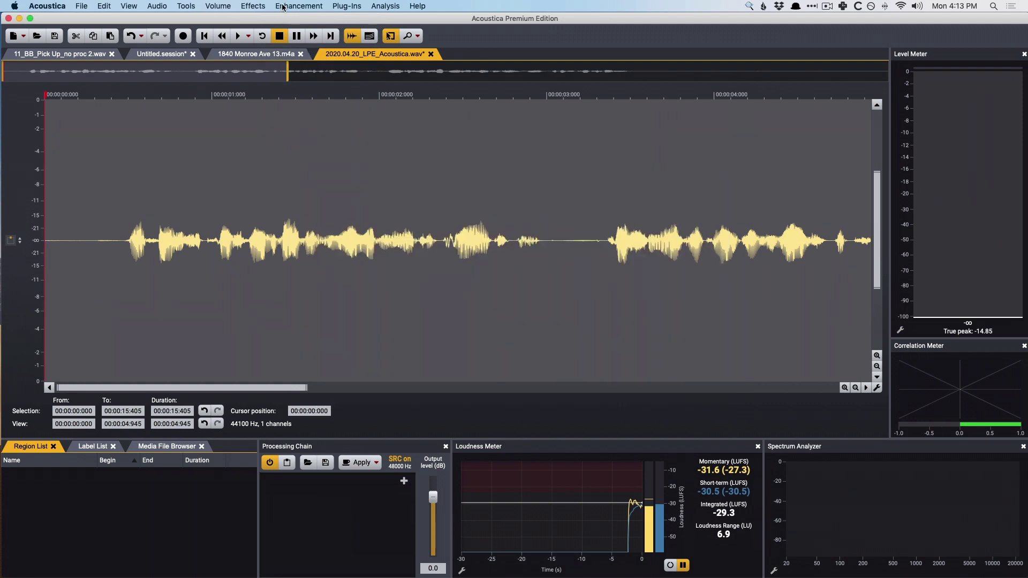
left_click(299, 5)
left_click(293, 57)
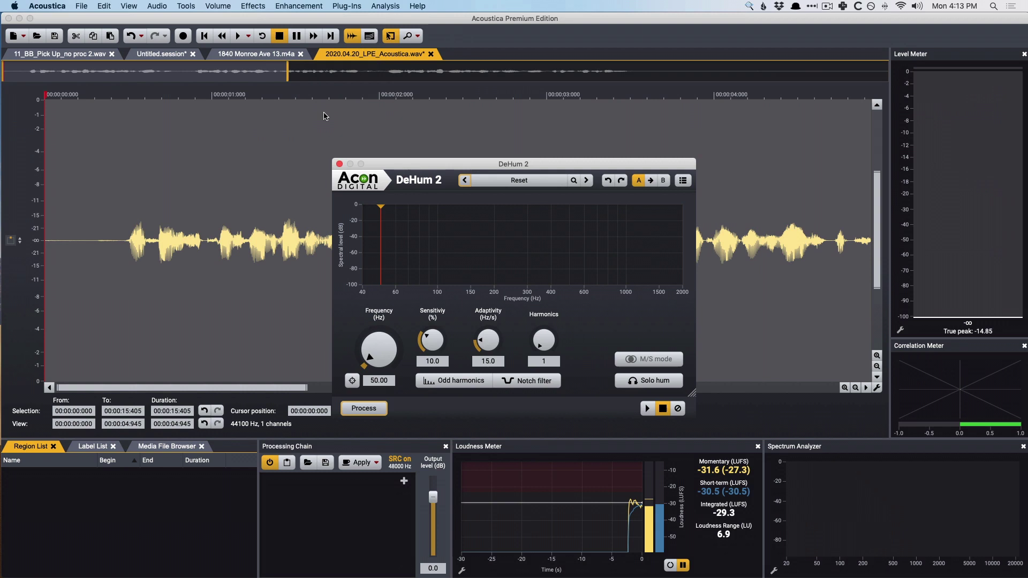
left_click(339, 164)
- Switch to the .m4a phone recording and play it from near the start
scroll(335, 152, "down", 3)
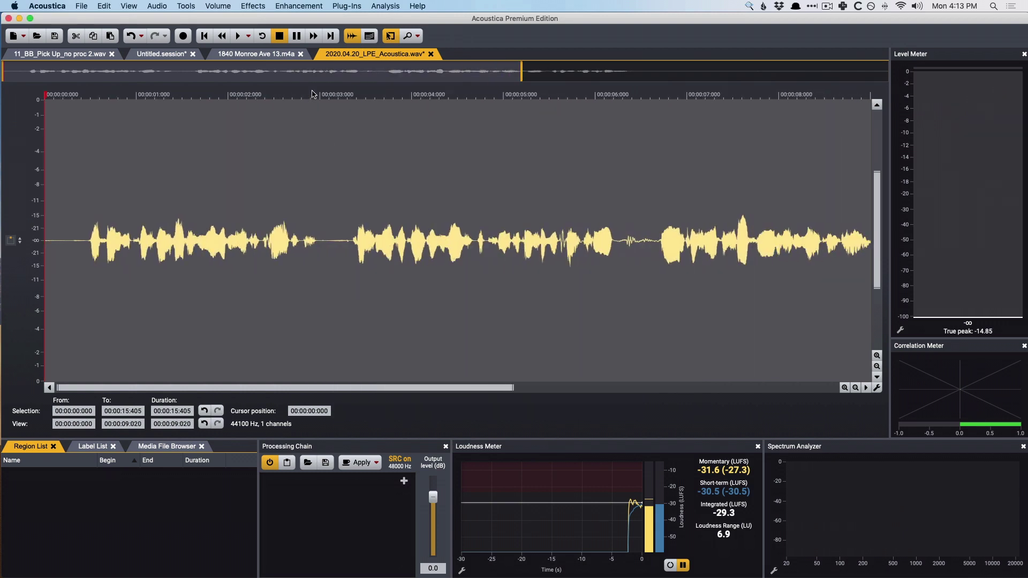
left_click(271, 58)
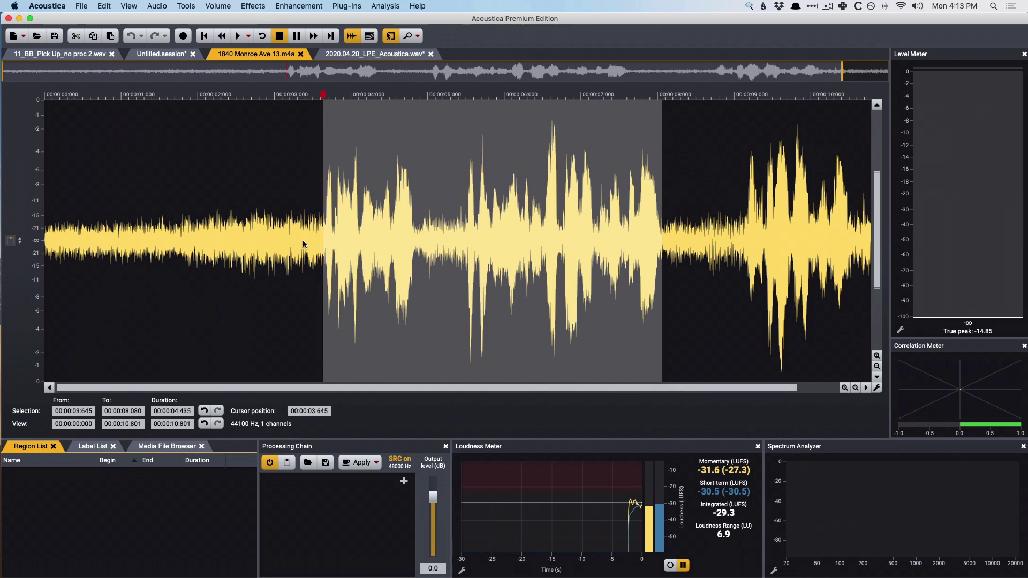
left_click(101, 252)
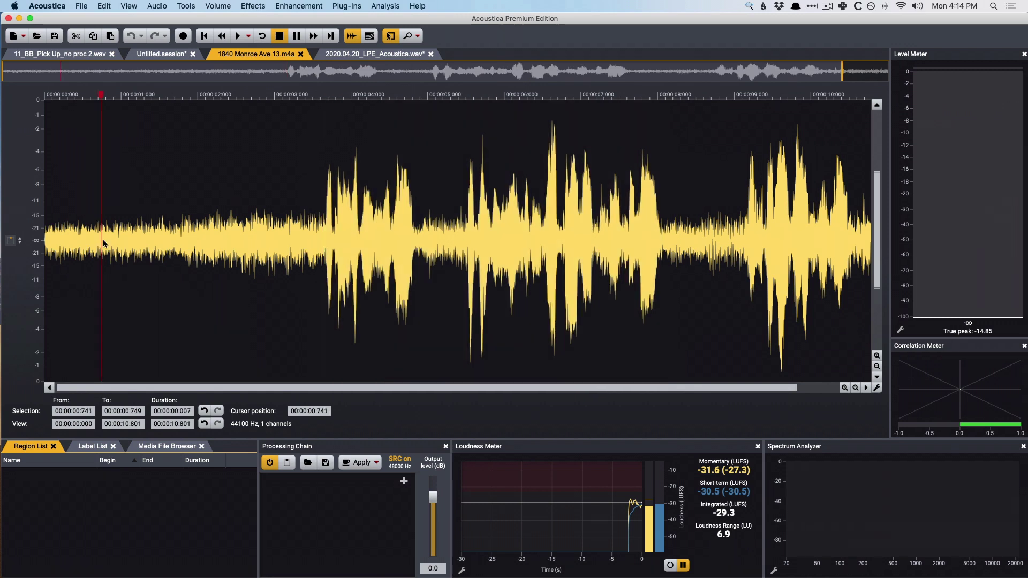
key("space")
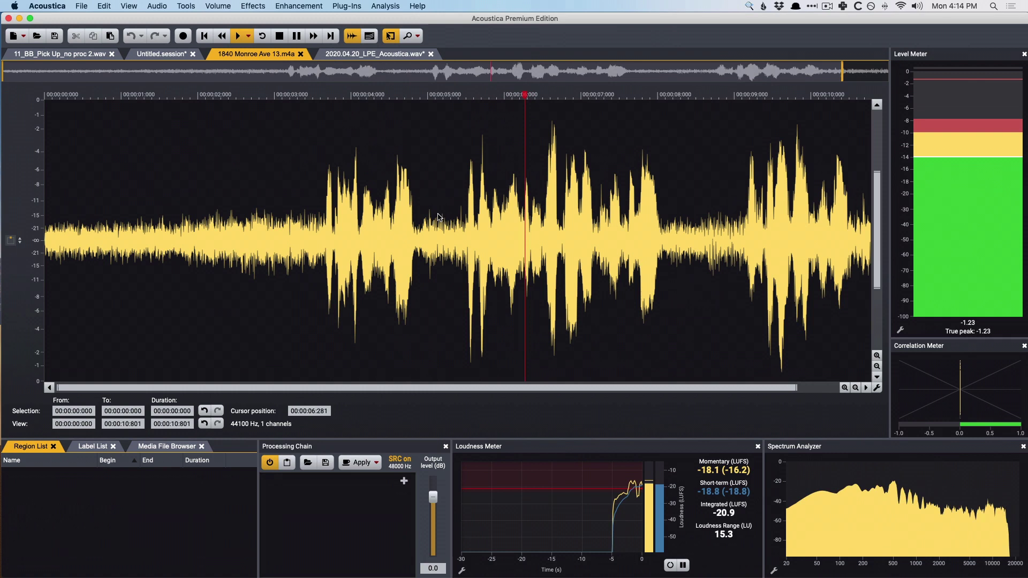
- Stop playback and select the phone passage from 5.47 to 8.13 s
key("space")
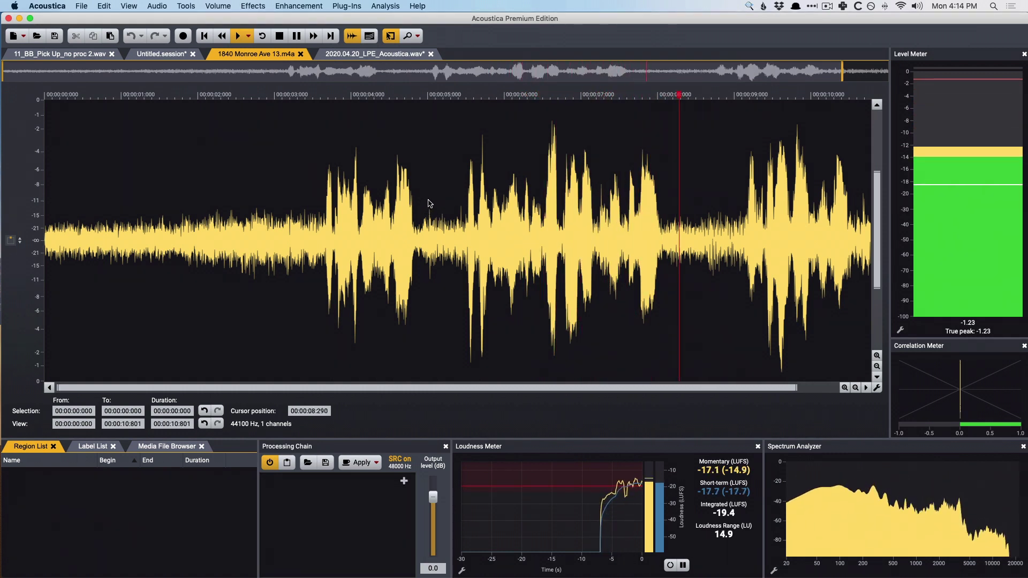
left_click_drag(463, 212, 666, 227)
left_click(288, 6)
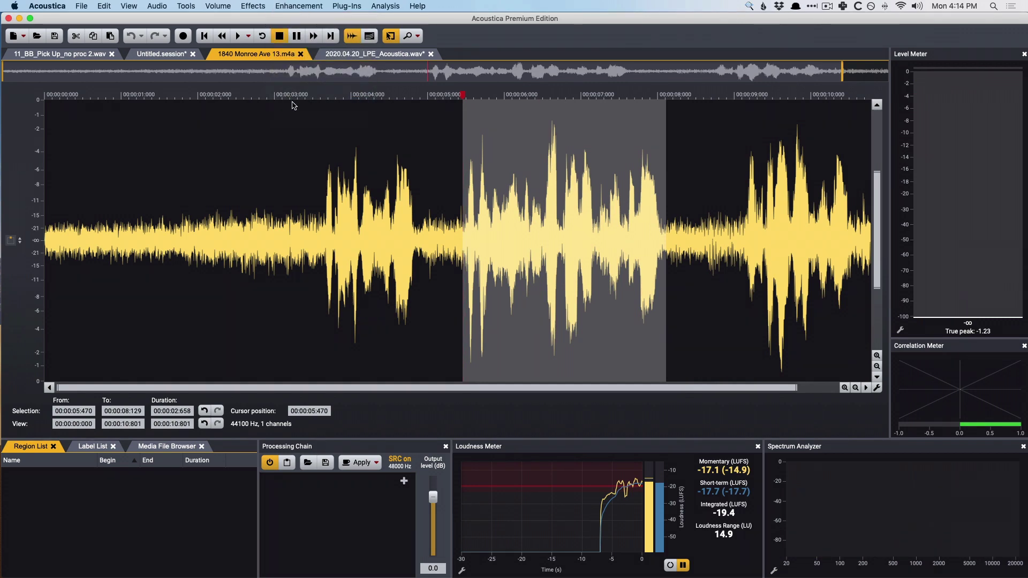
- Preview Extract Dialogue on the passage, then solo the noise being removed
left_click_drag(432, 173, 289, 149)
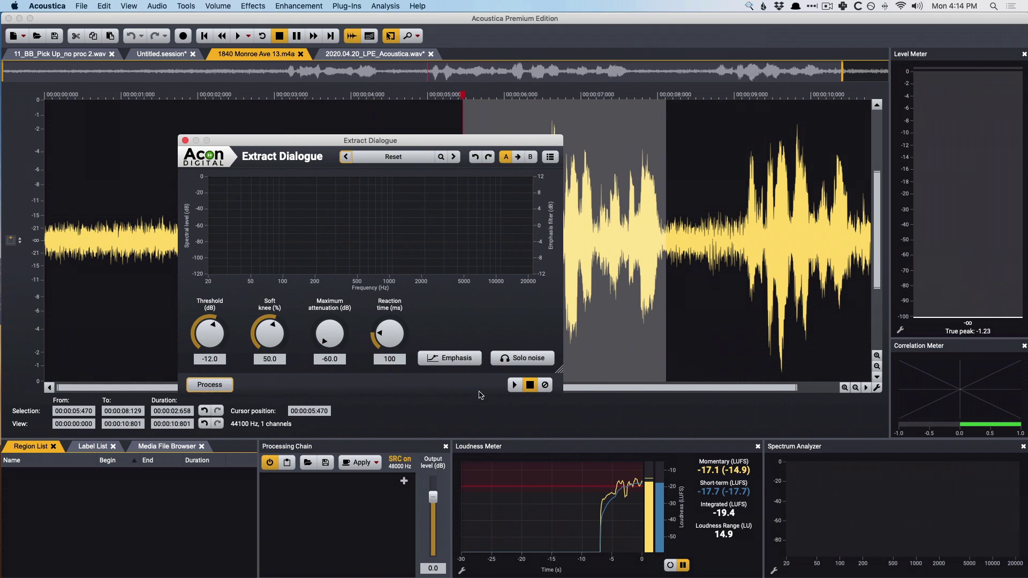
left_click(513, 386)
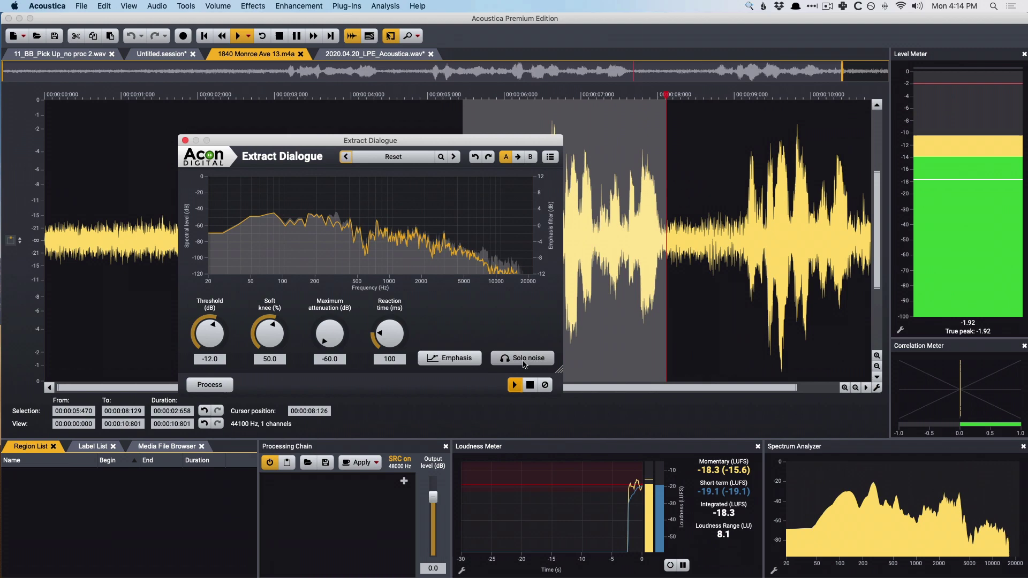
left_click(515, 384)
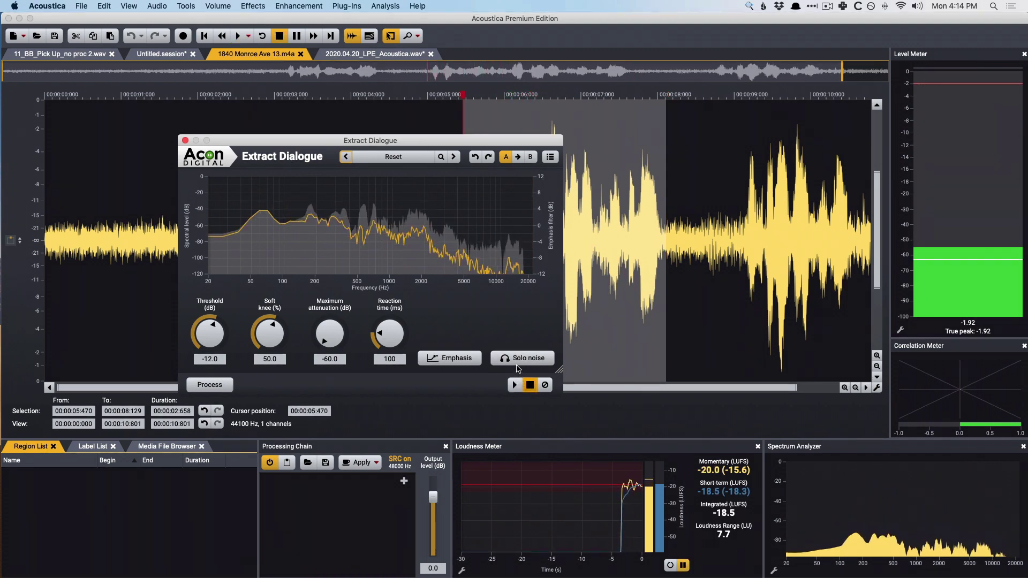
left_click(518, 365)
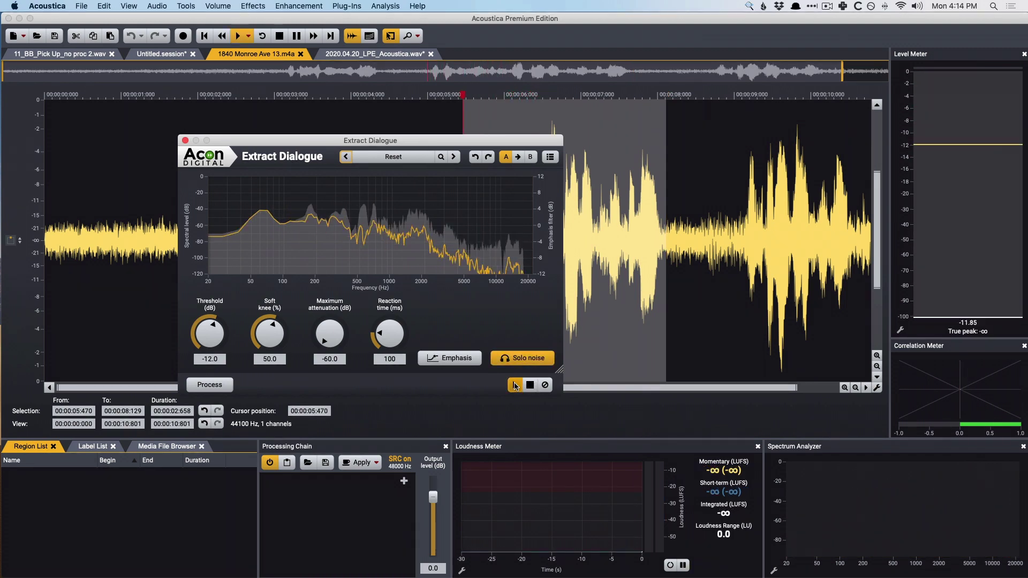
left_click(517, 385)
- Set threshold to -13.1 dB and maximum attenuation to about -13.6 dB, previewing the cleaned dialogue
left_click_drag(330, 334, 329, 224)
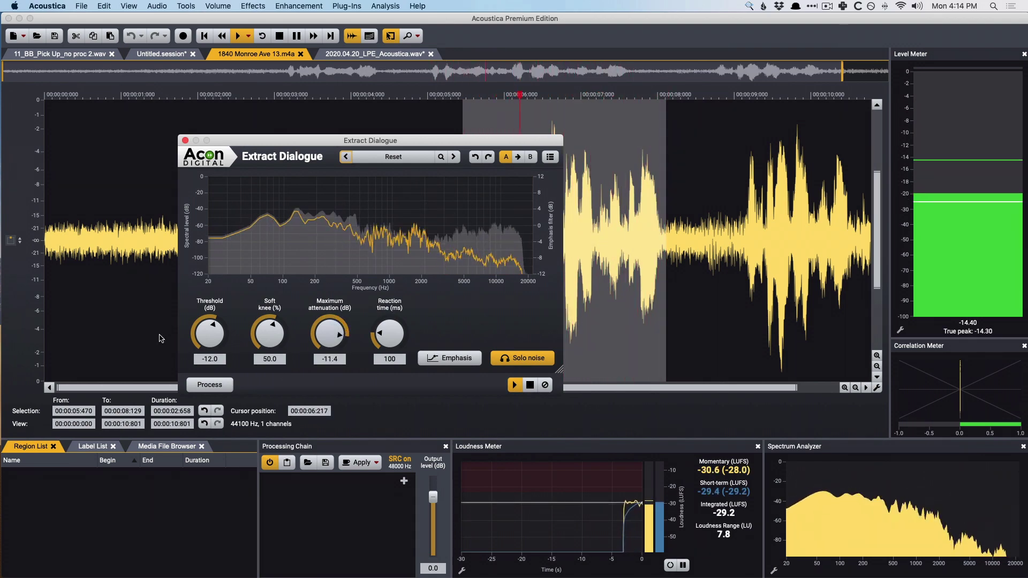
mouse_move(210, 333)
left_mouse_down()
mouse_move(210, 289)
mouse_move(213, 347)
left_mouse_up()
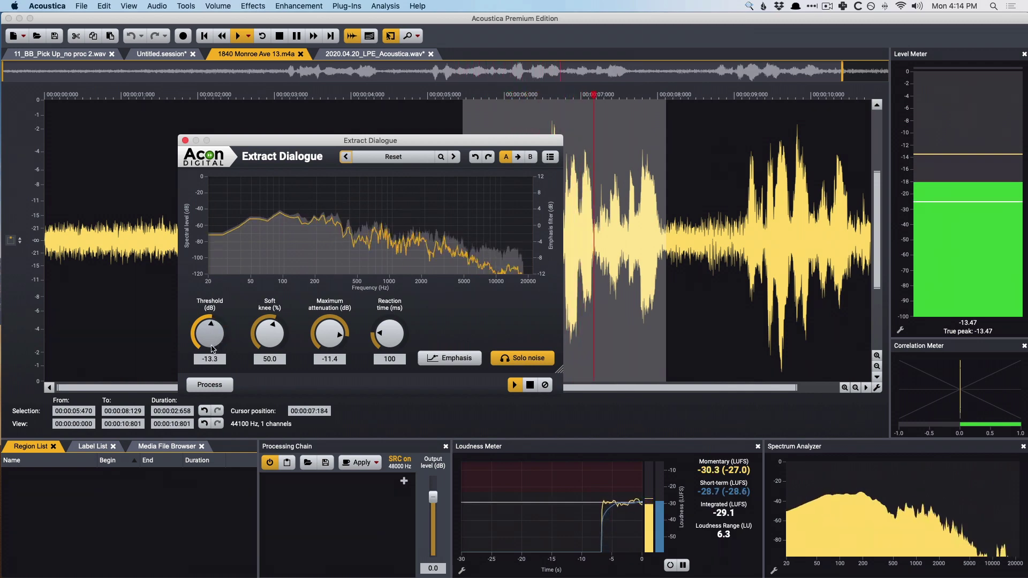
left_click(514, 358)
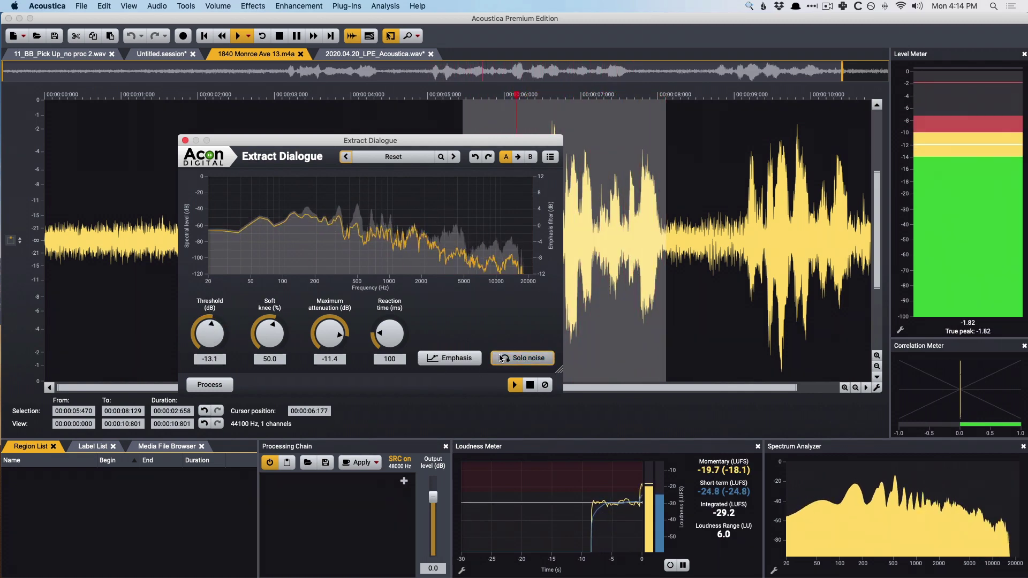
left_click(530, 385)
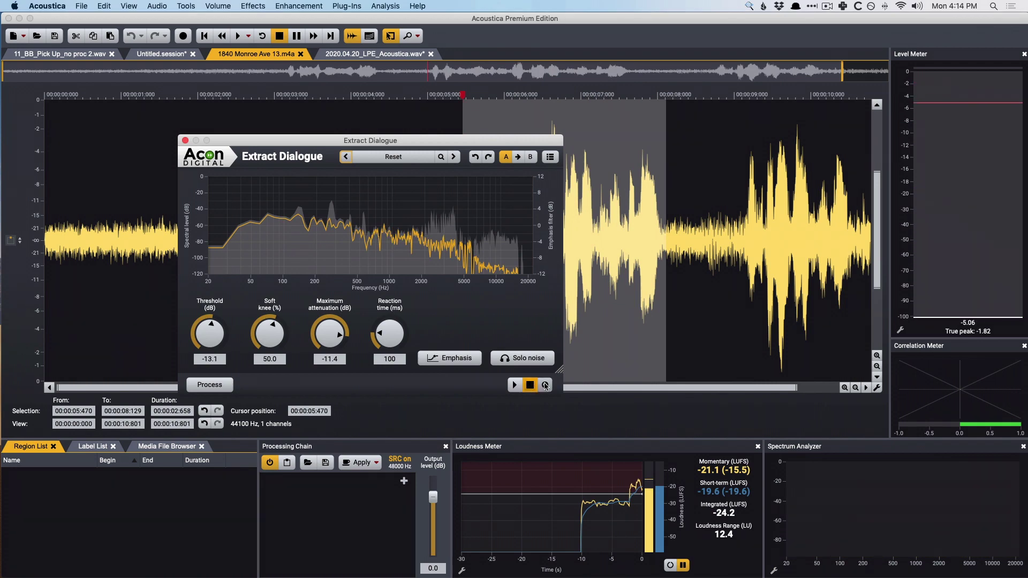
left_click(515, 386)
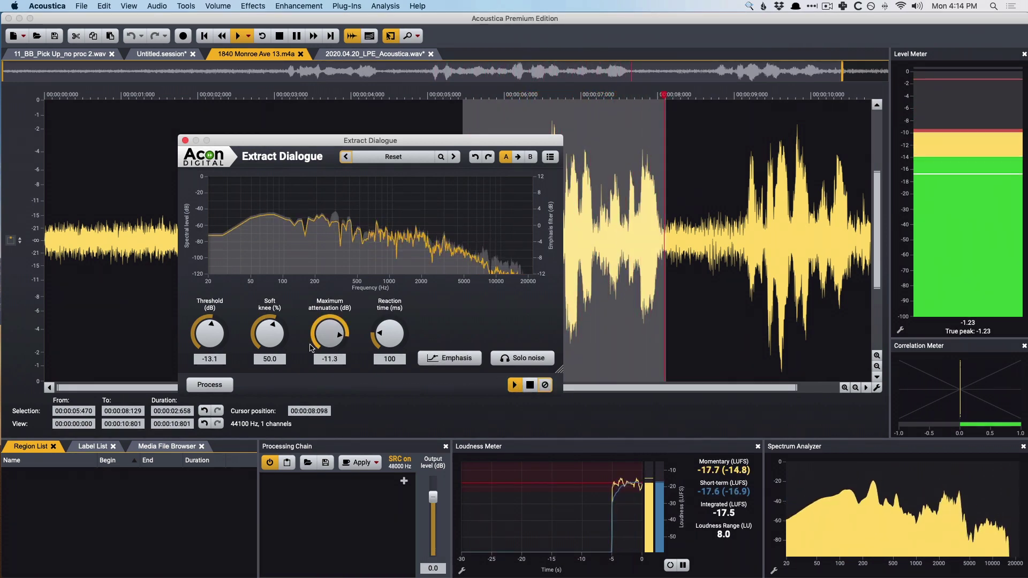
mouse_move(328, 344)
left_mouse_down()
mouse_move(334, 322)
mouse_move(337, 341)
left_mouse_up()
- Enable the emphasis curve and boost it around 495 Hz and 2 kHz while previewing
left_click(440, 359)
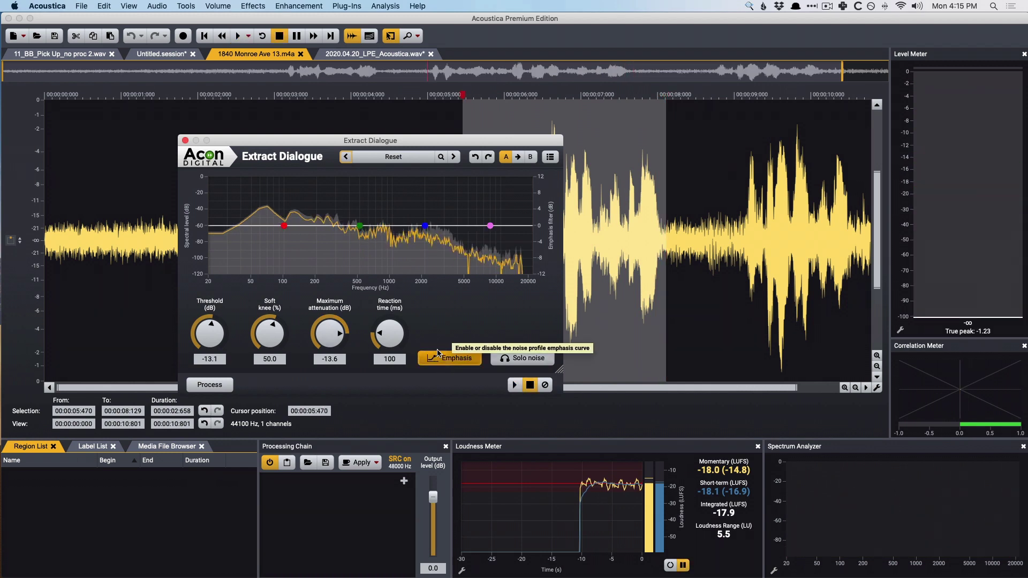
key("space")
mouse_move(360, 226)
left_mouse_down()
mouse_move(360, 182)
mouse_move(358, 229)
left_mouse_up()
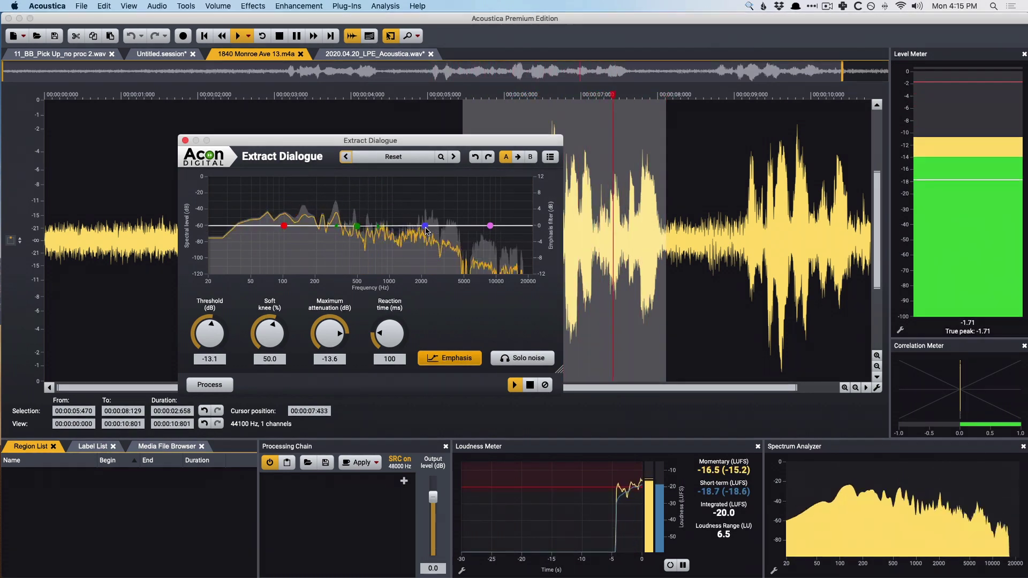
mouse_move(426, 231)
left_mouse_down()
mouse_move(425, 207)
mouse_move(425, 228)
left_mouse_up()
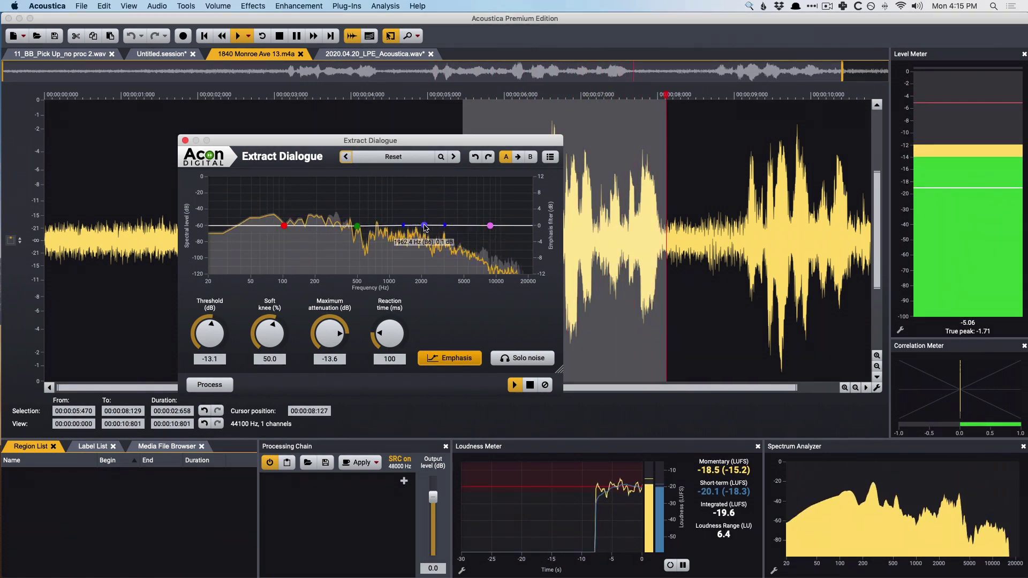
key("space")
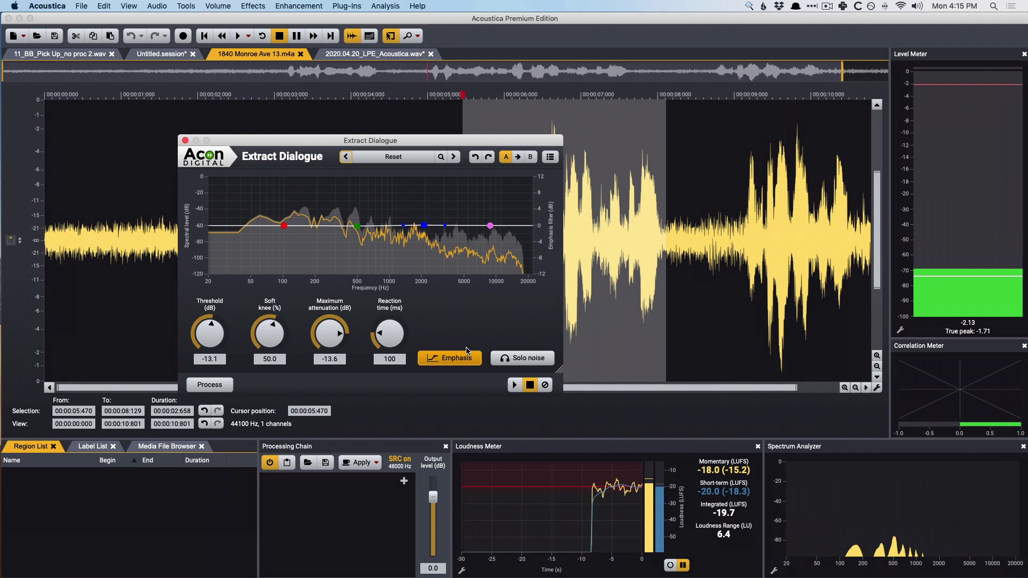
- Close Extract Dialogue and switch via Untitled.session to 11_BB_Pick Up_no proc 2.wav
left_click(185, 140)
left_click(164, 54)
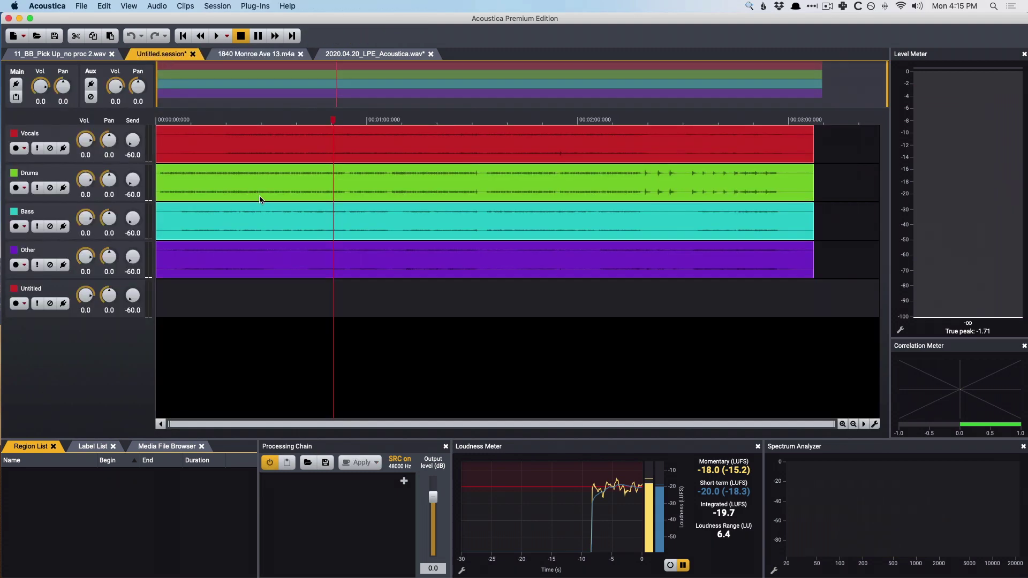
left_click(78, 54)
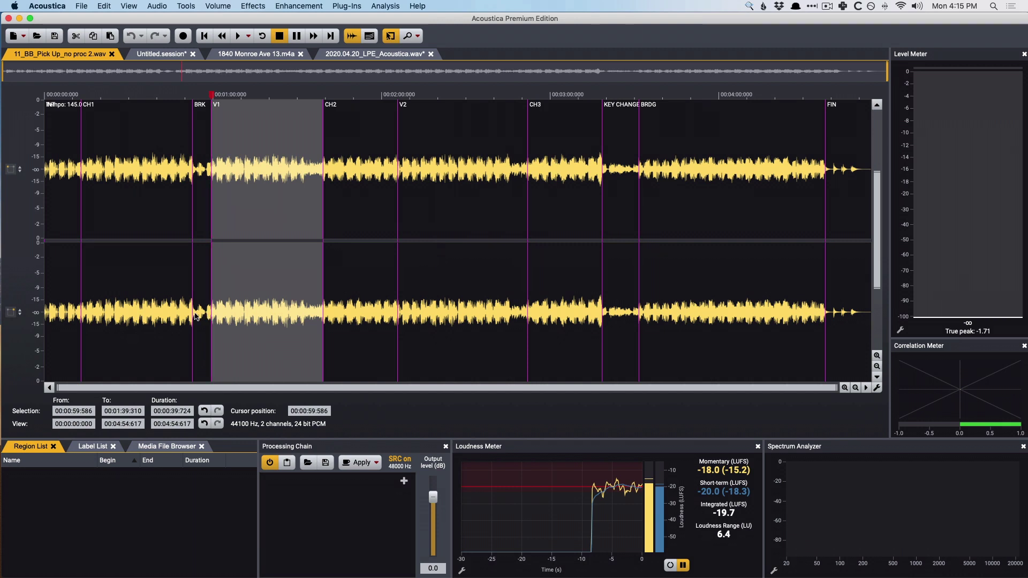
left_click(187, 7)
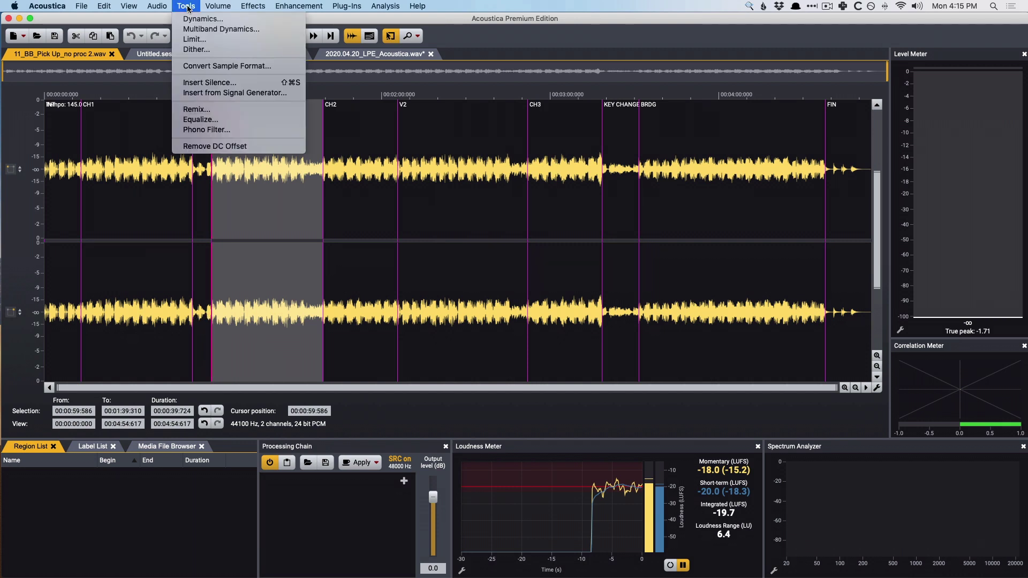
- Launch Tools > Remix, keep the Vocals, drums, bass and other format, and play a preview
left_click(197, 109)
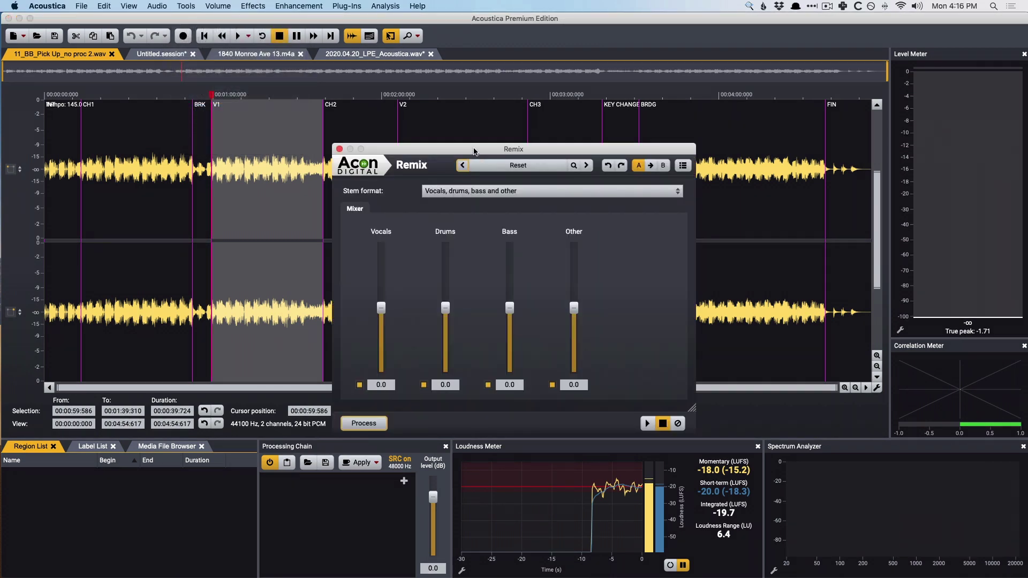
left_click_drag(474, 151, 650, 251)
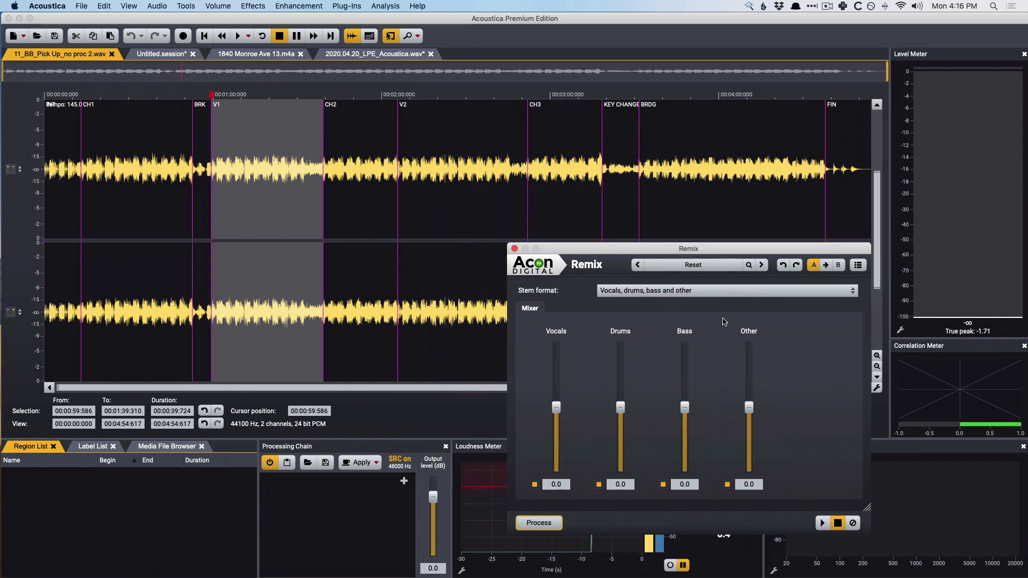
left_click(714, 292)
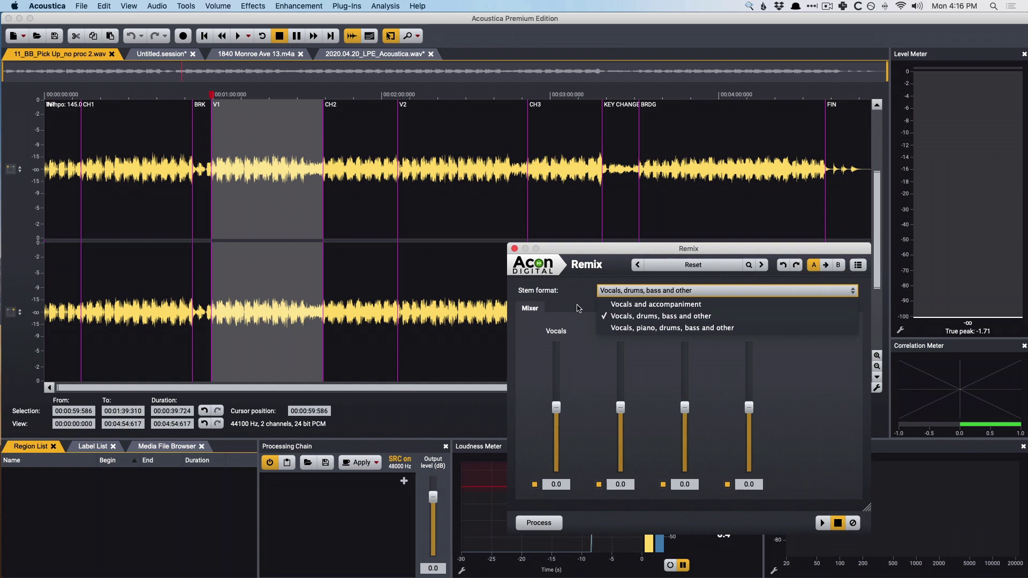
left_click(528, 325)
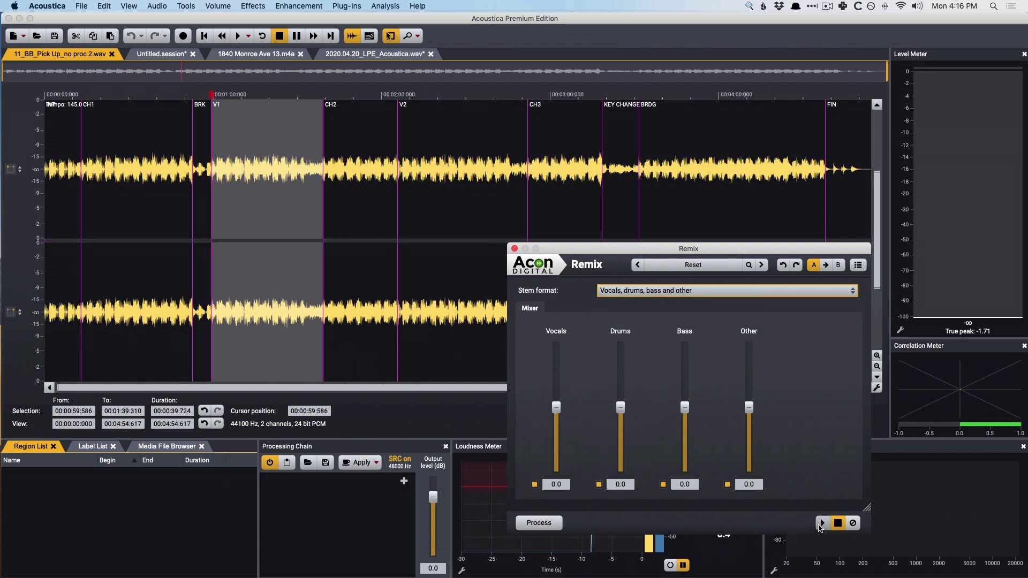
left_click(822, 524)
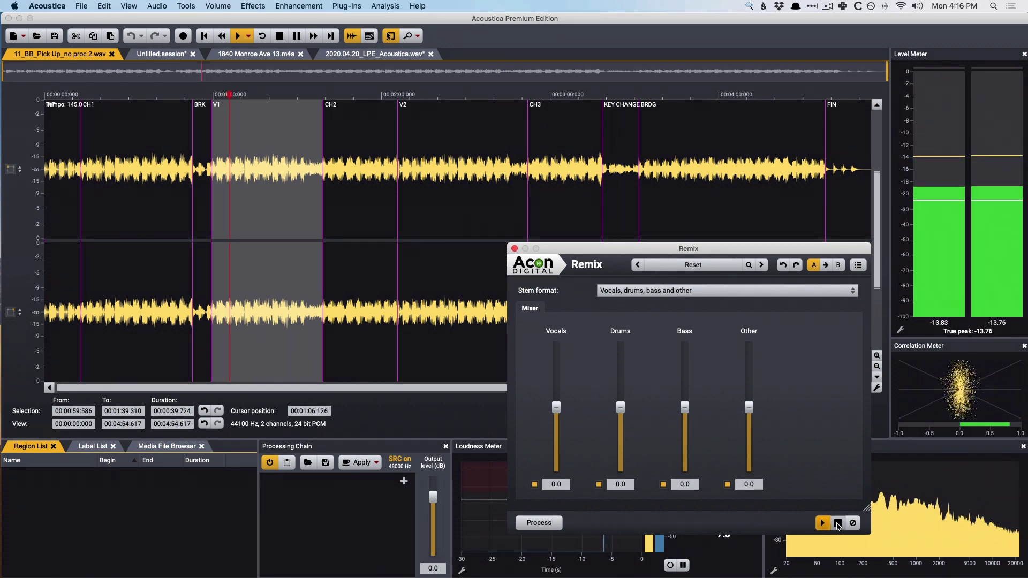
left_click(838, 523)
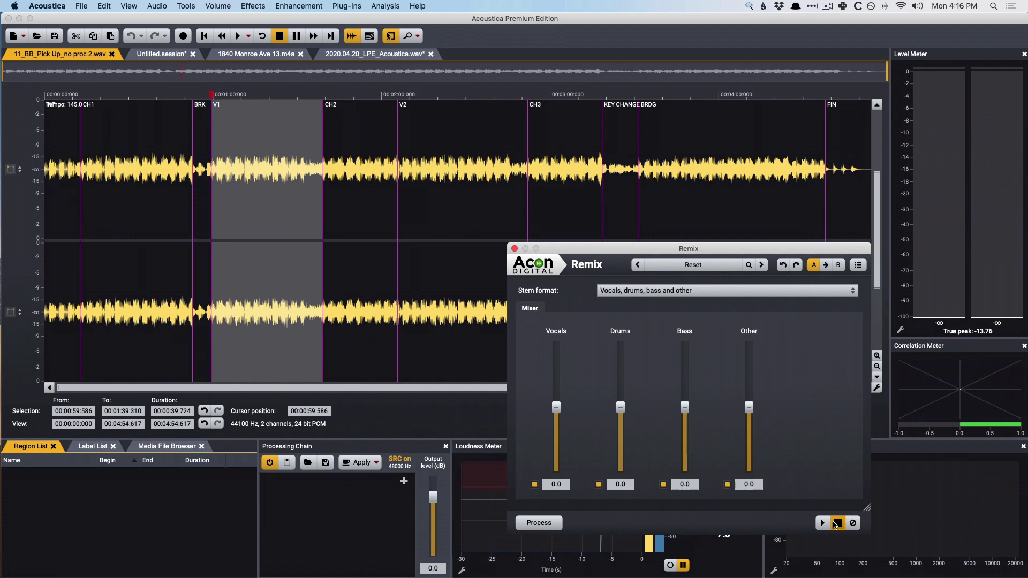
- Preview the remix while muting and restoring the Vocals, Drums, Bass and Other stems
left_click(823, 524)
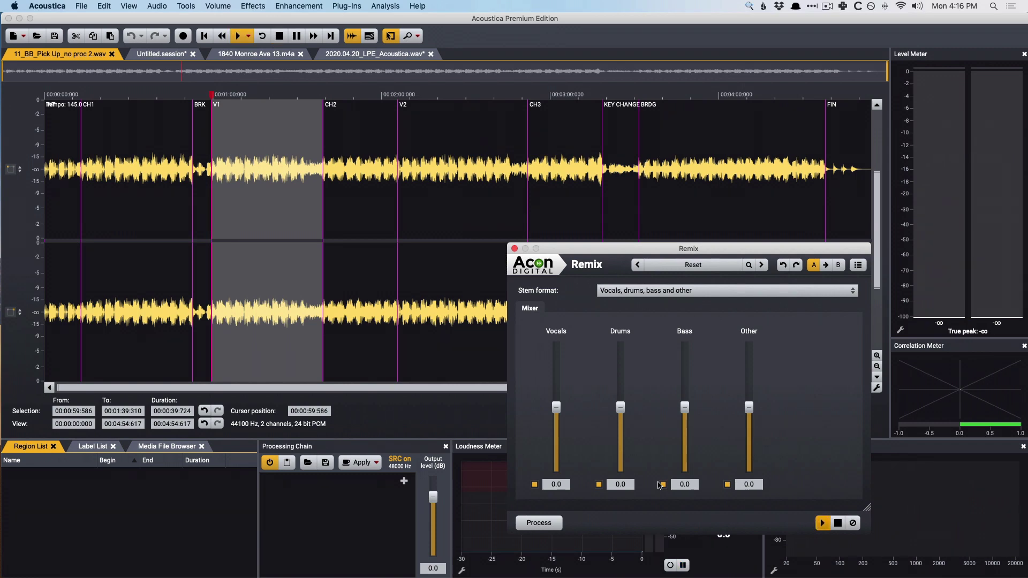
left_click(536, 485)
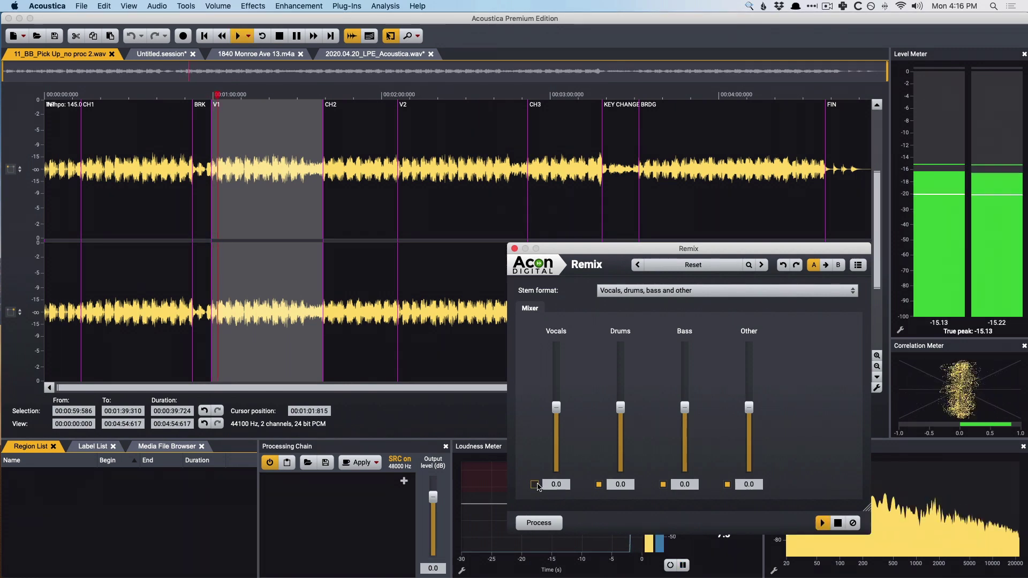
left_click(535, 485)
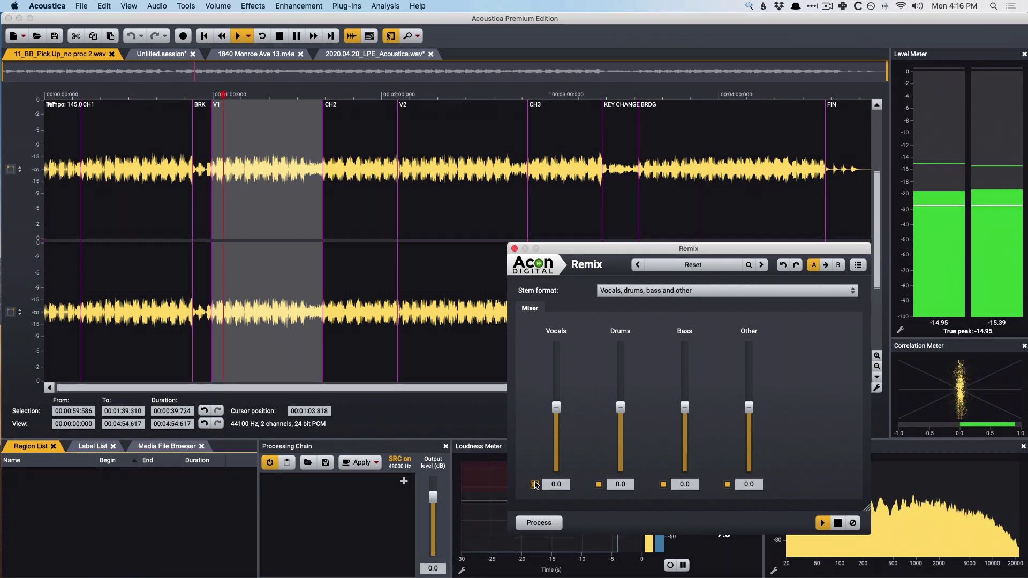
left_click(599, 484)
left_click(663, 485)
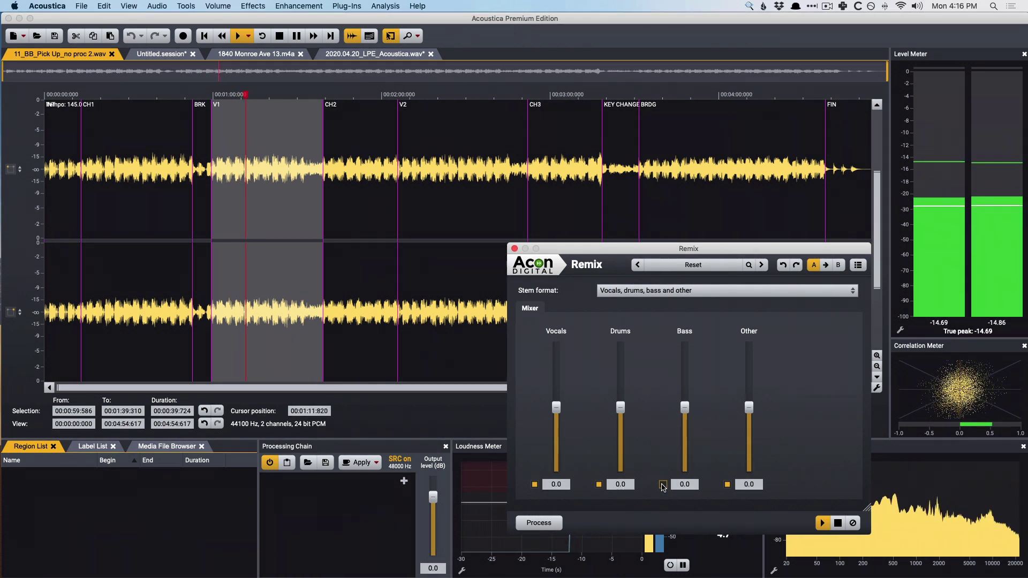
left_click(663, 485)
left_click(727, 484)
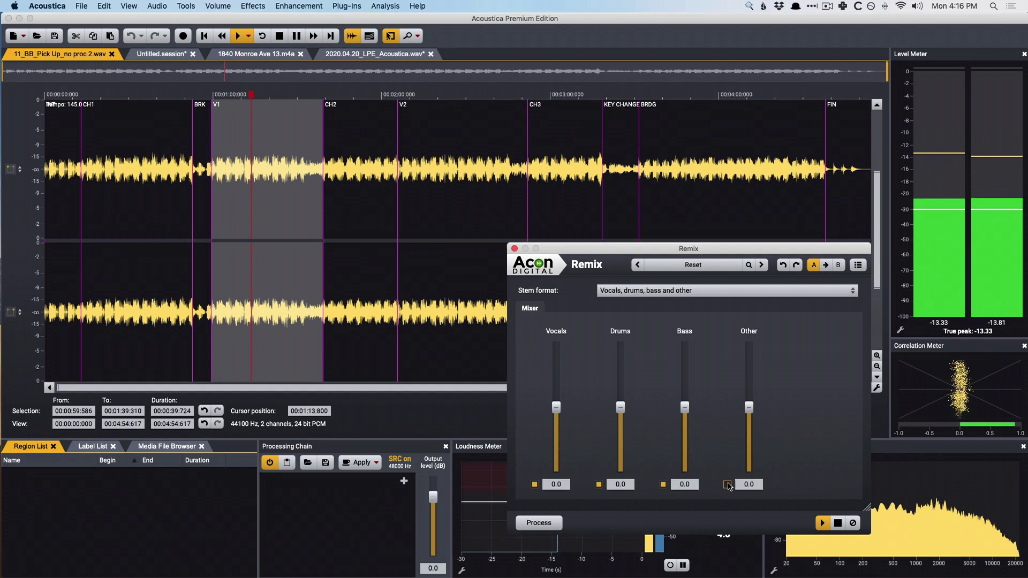
left_click(727, 485)
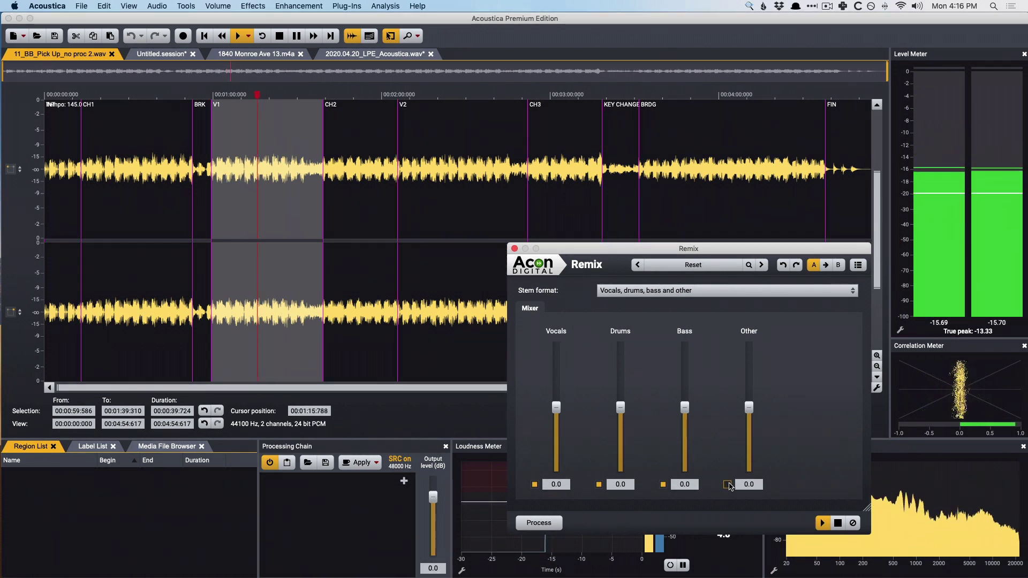
left_click(838, 524)
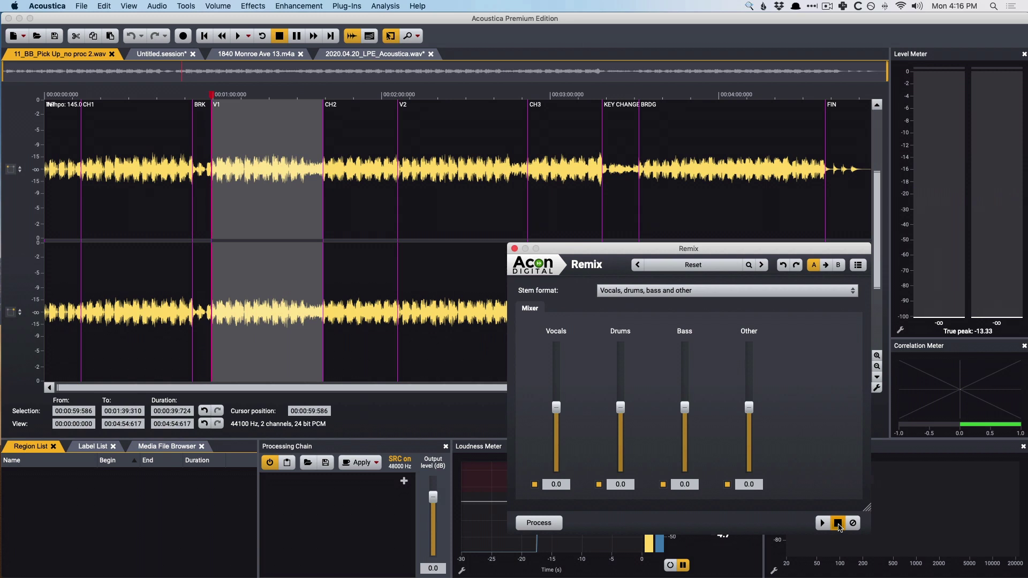
left_click(823, 524)
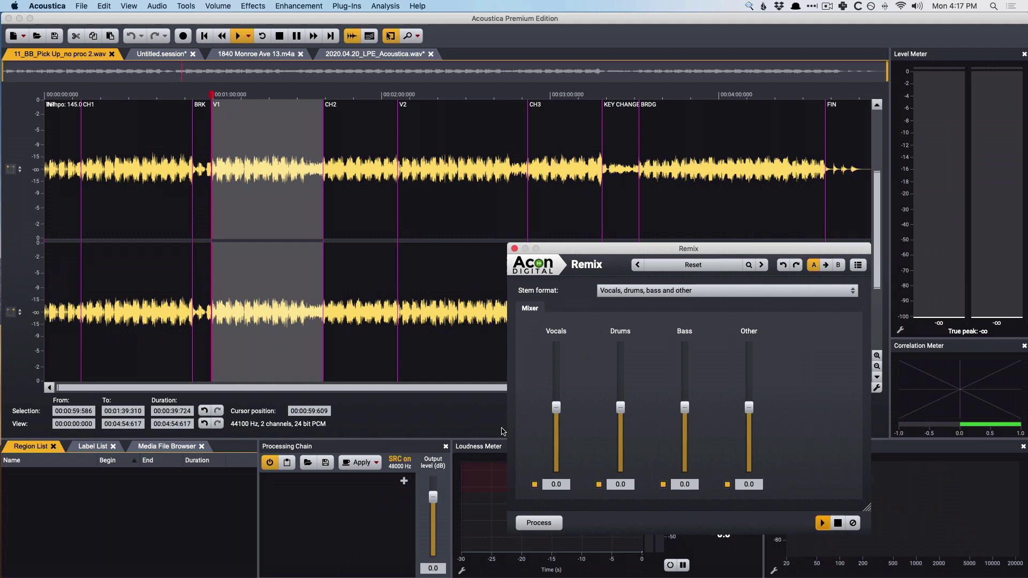
left_click_drag(556, 408, 556, 406)
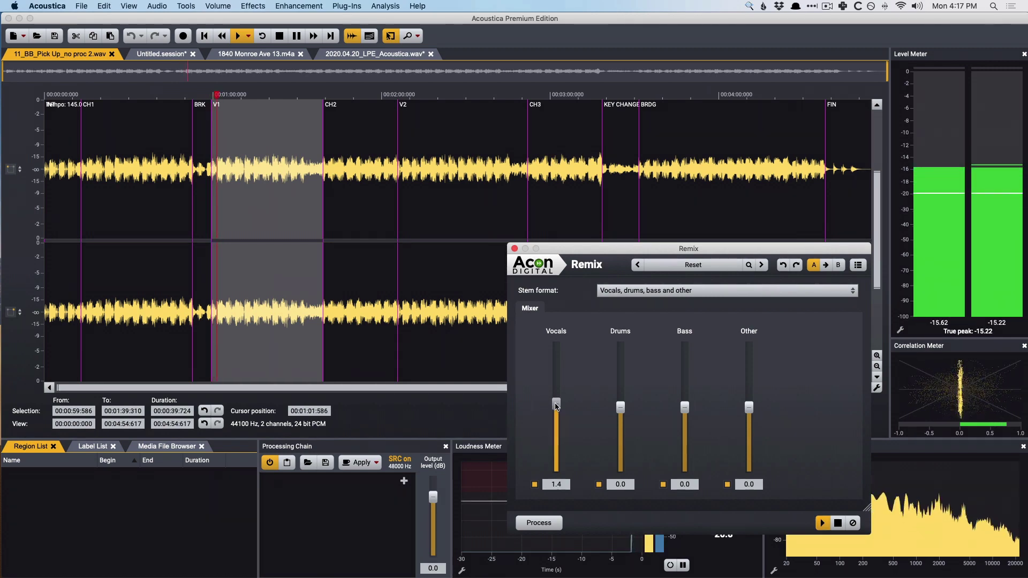
left_click_drag(555, 406, 556, 408)
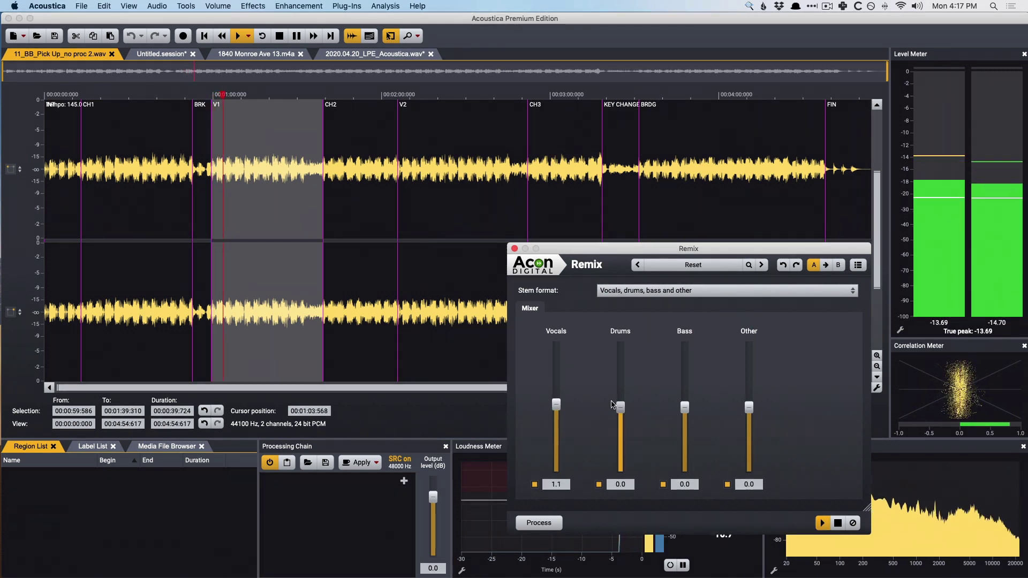
left_click_drag(621, 408, 616, 408)
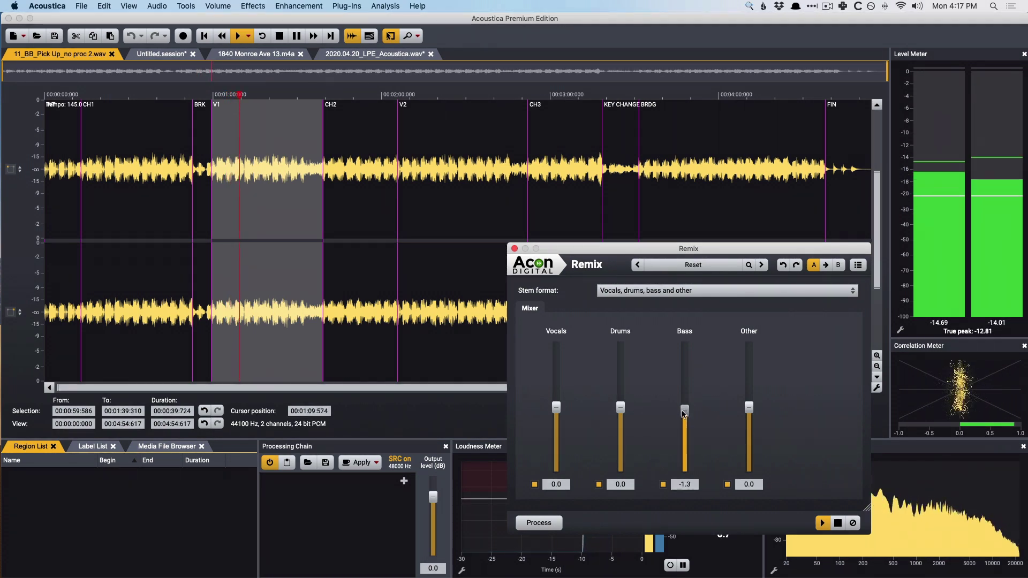
left_click_drag(684, 408, 684, 408)
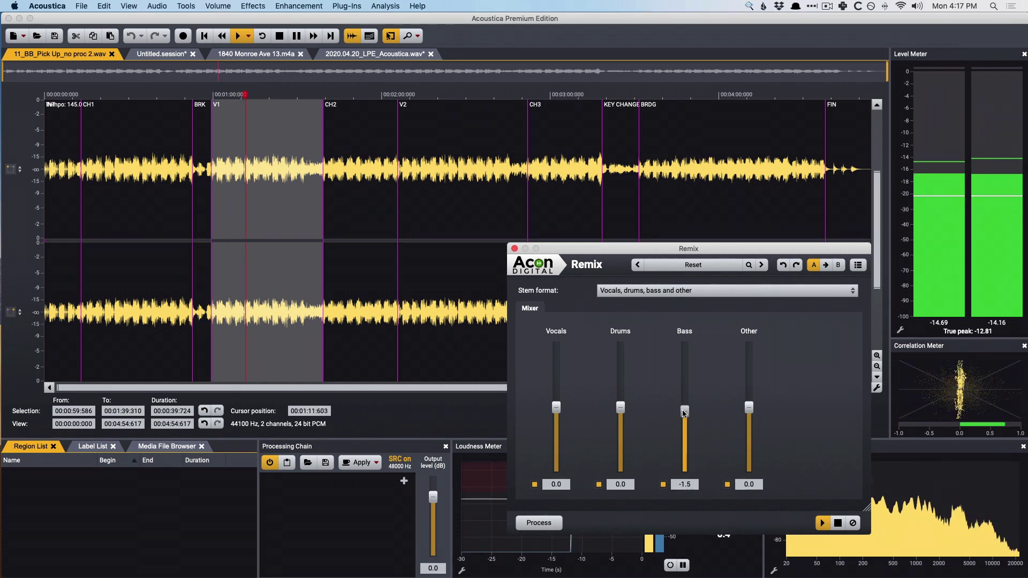
mouse_move(749, 408)
left_mouse_down()
mouse_move(749, 423)
mouse_move(749, 409)
left_mouse_up()
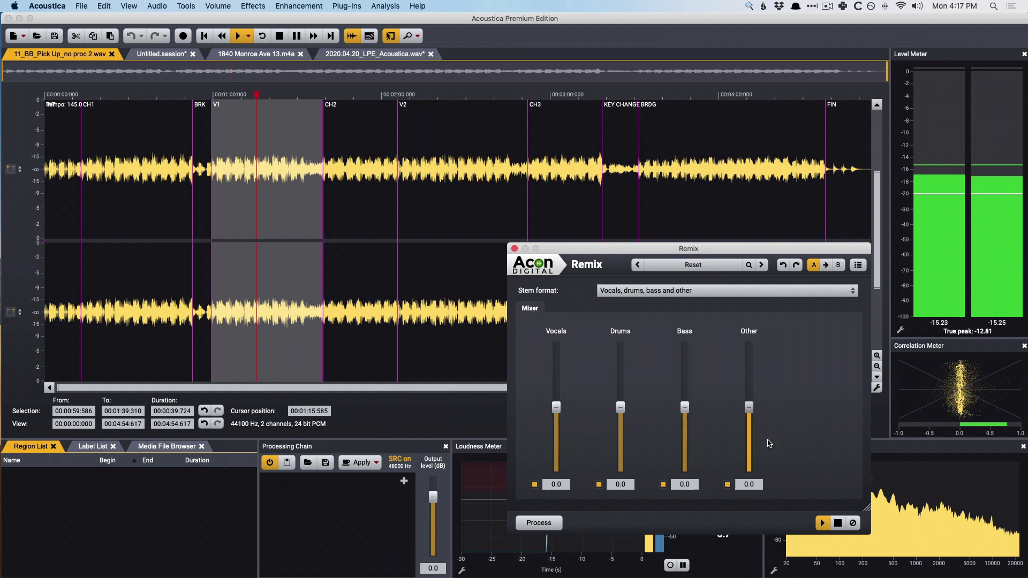
left_click(838, 525)
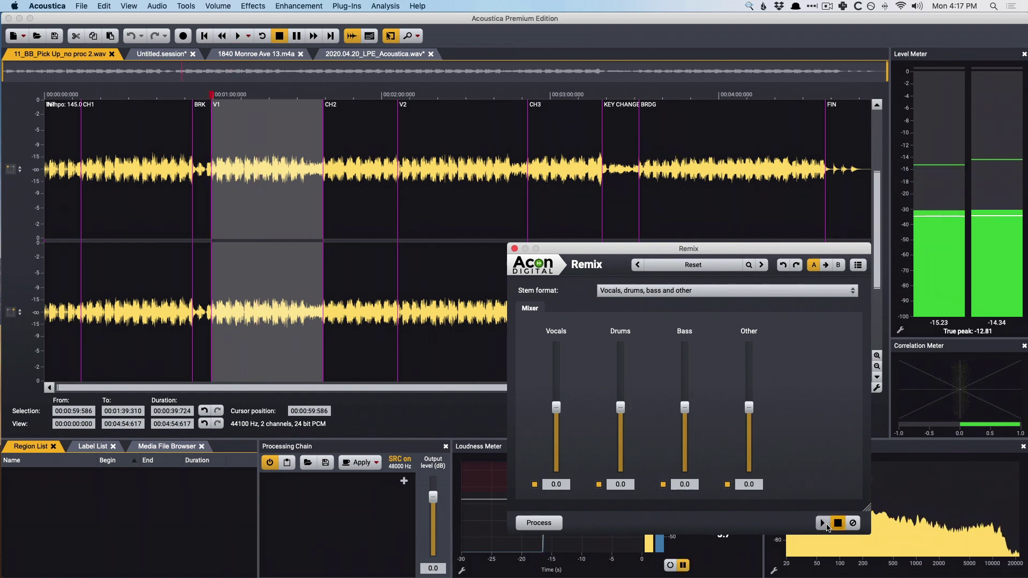
- Close Remix, switch to the Untitled.session stems multitrack, and check Import Stems from File
left_click(513, 248)
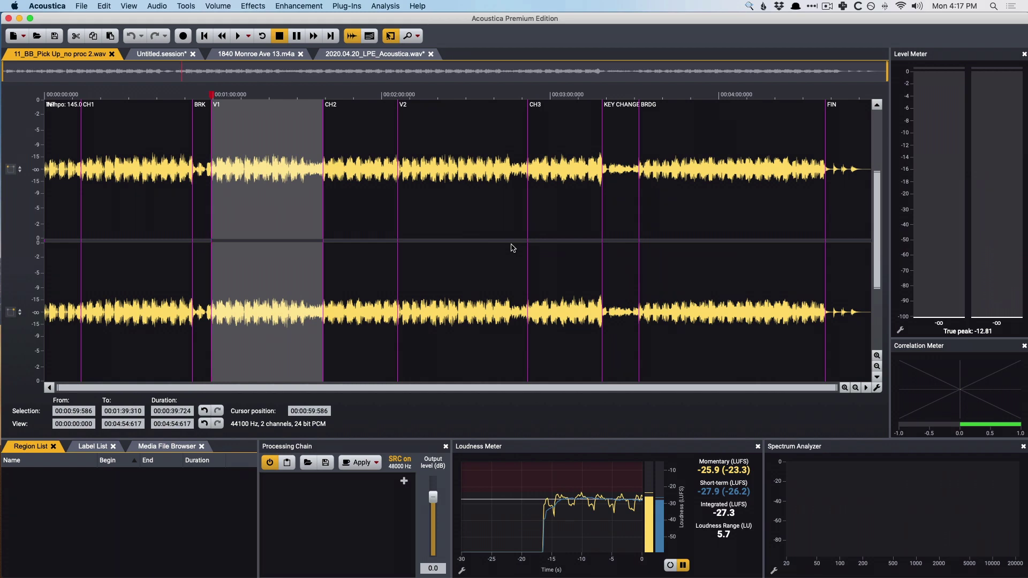
left_click(148, 54)
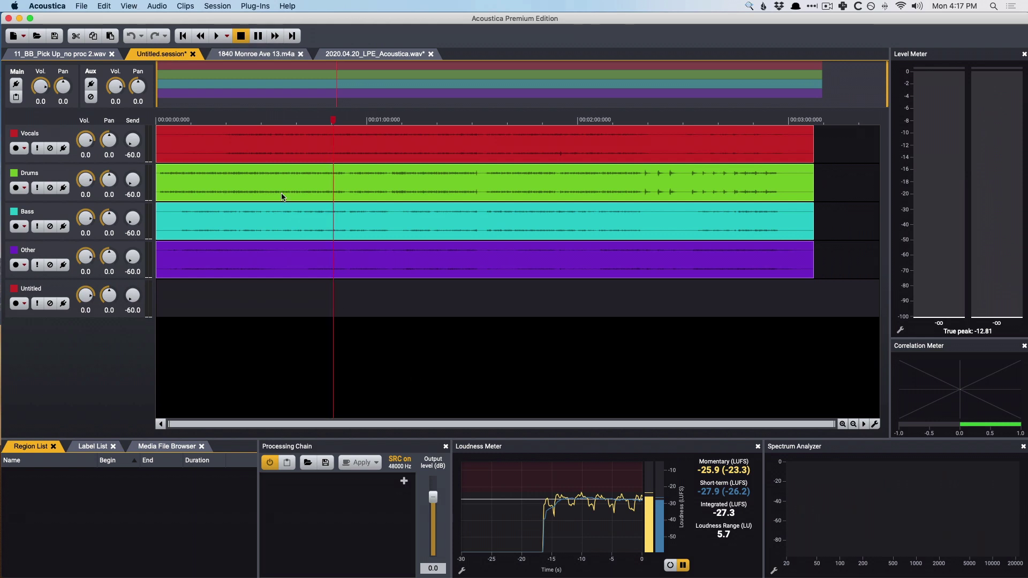
left_click(82, 5)
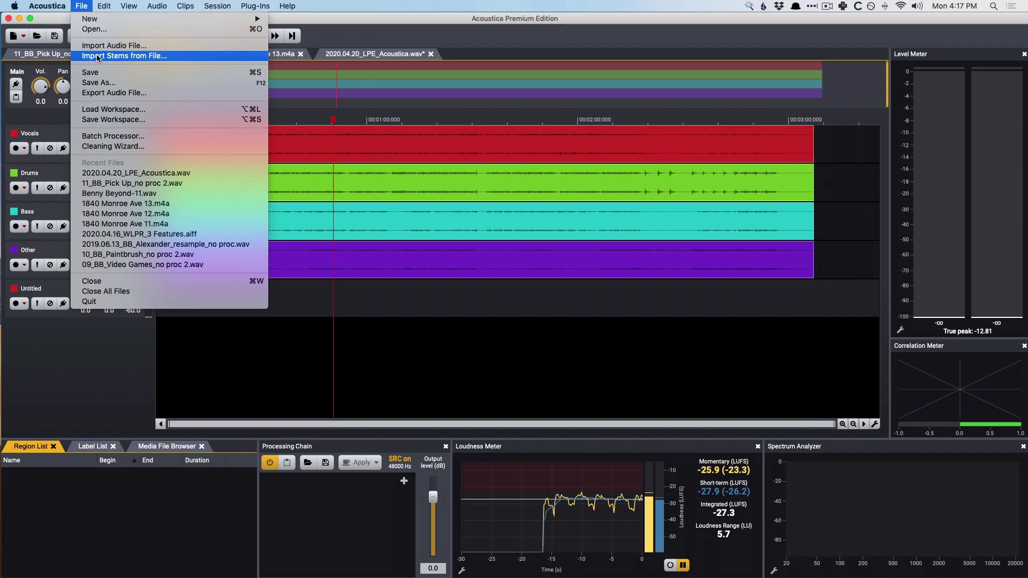
left_click(81, 4)
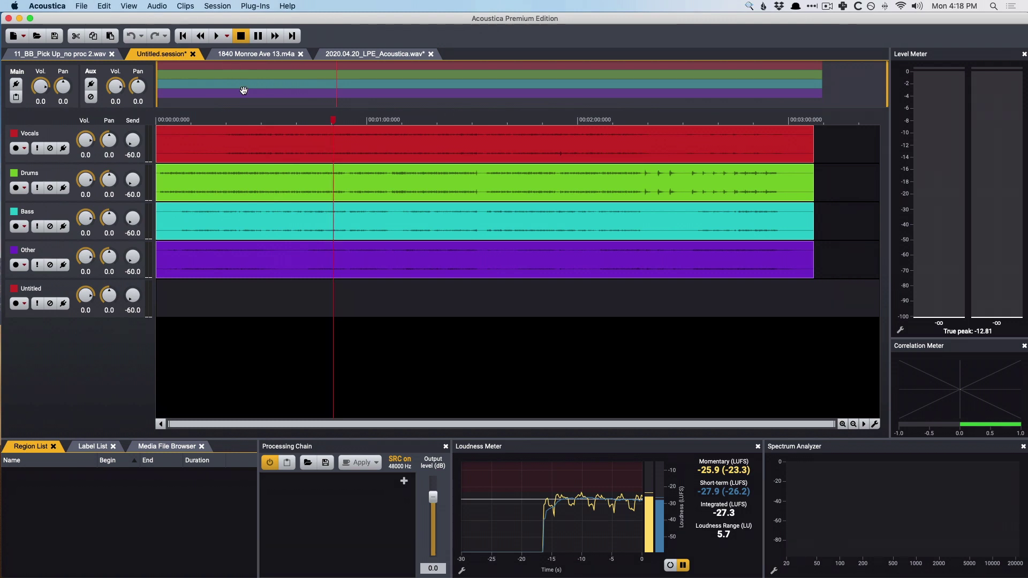
- Play the stems session, solo Vocals briefly, then solo only Drums and stop playback
key("space")
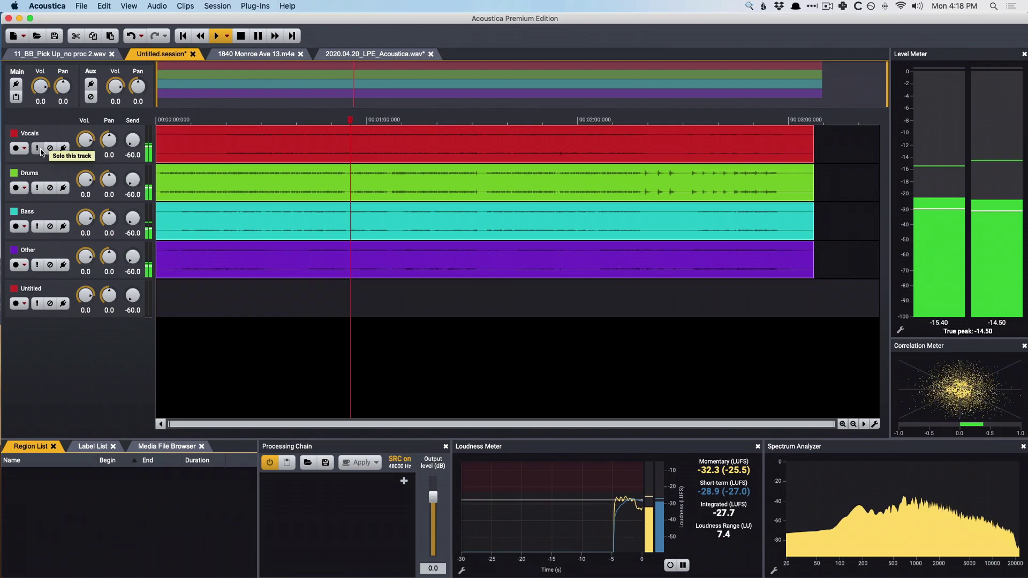
left_click(37, 148)
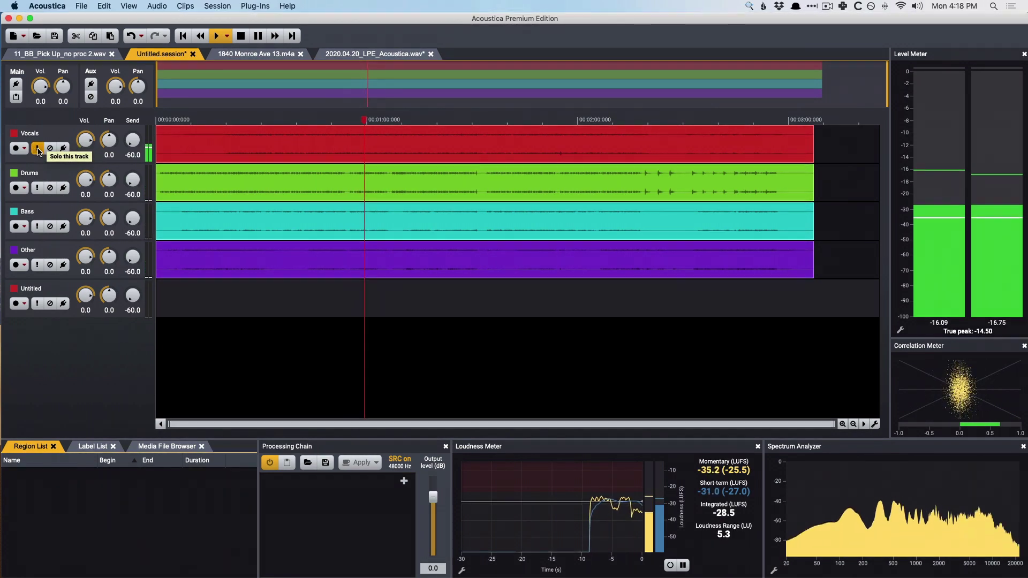
left_click(37, 149)
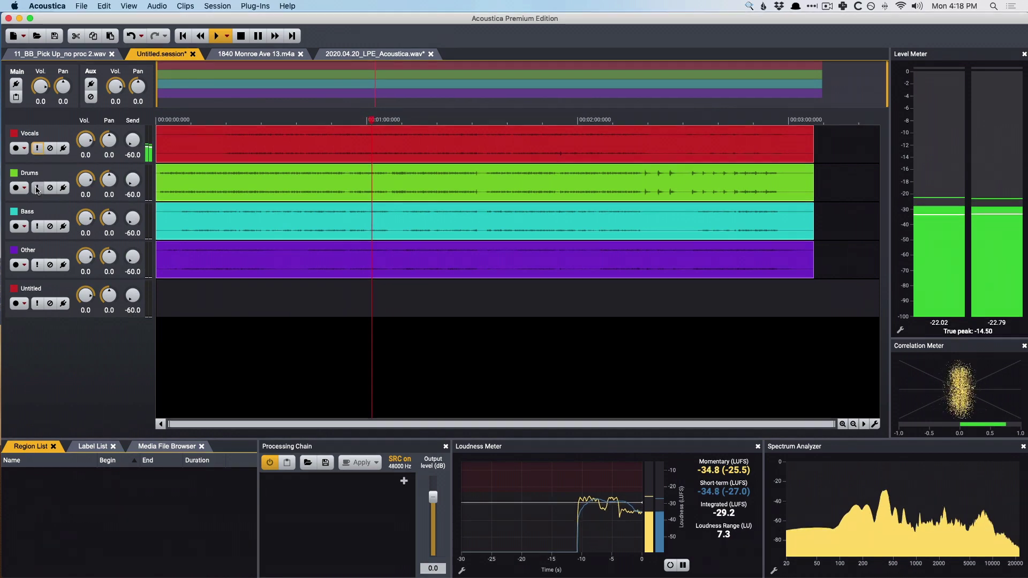
left_click(37, 188)
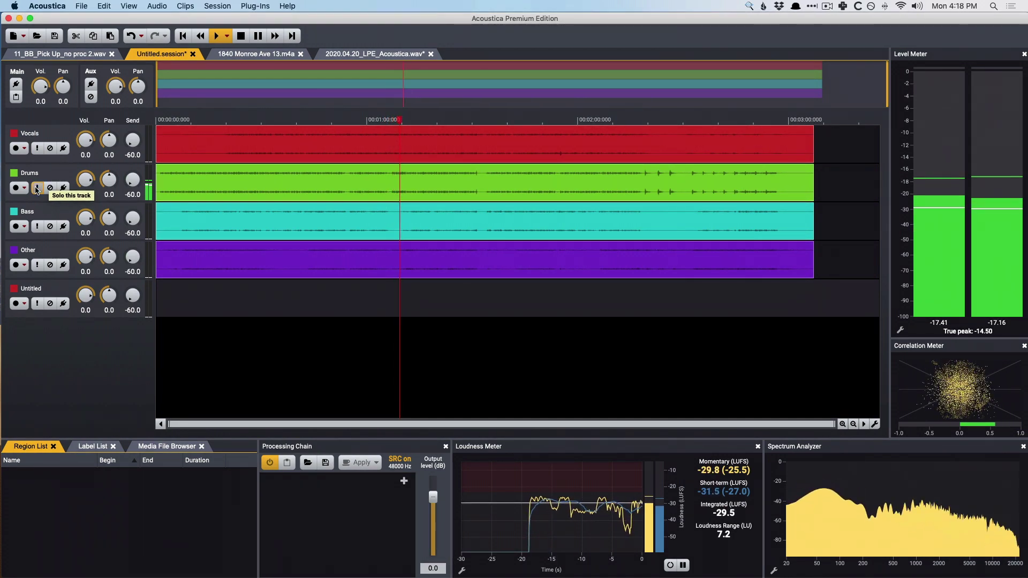
key("space")
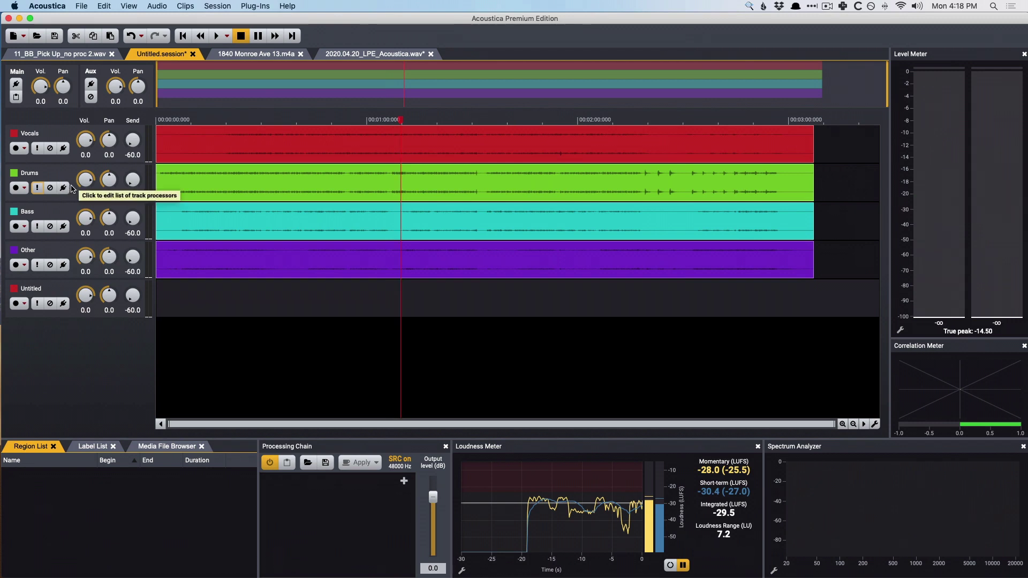
- Add AudioUnit FabFilter FF Pro-R to the Drums track's effects chain
left_click(65, 188)
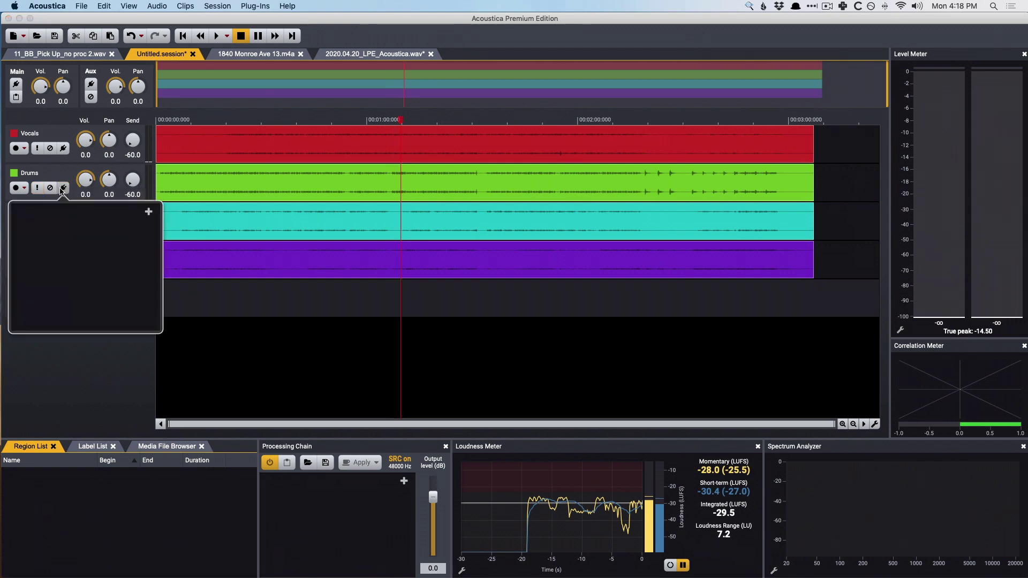
left_click(148, 212)
mouse_move(207, 305)
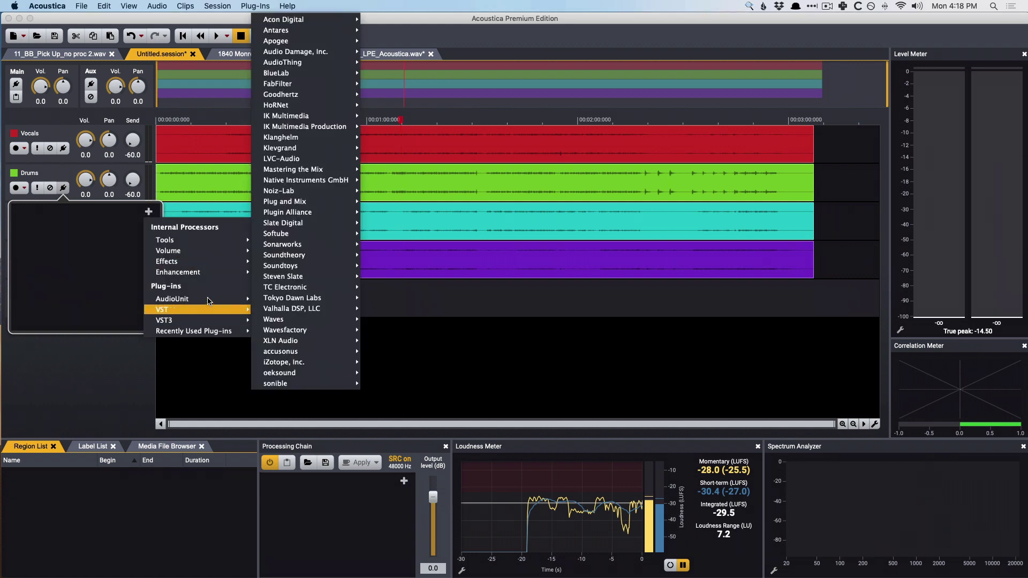
mouse_move(305, 105)
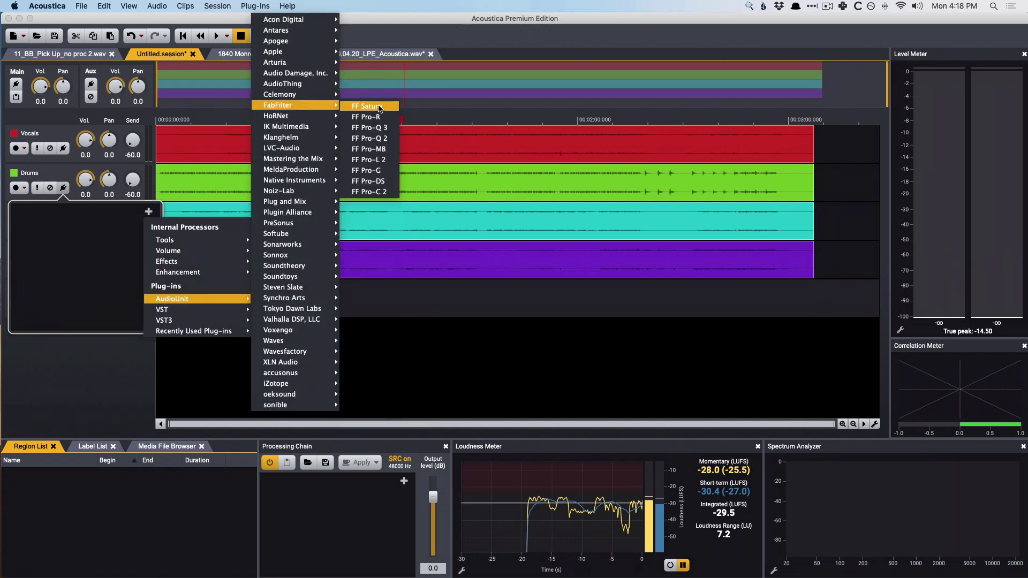
left_click(368, 116)
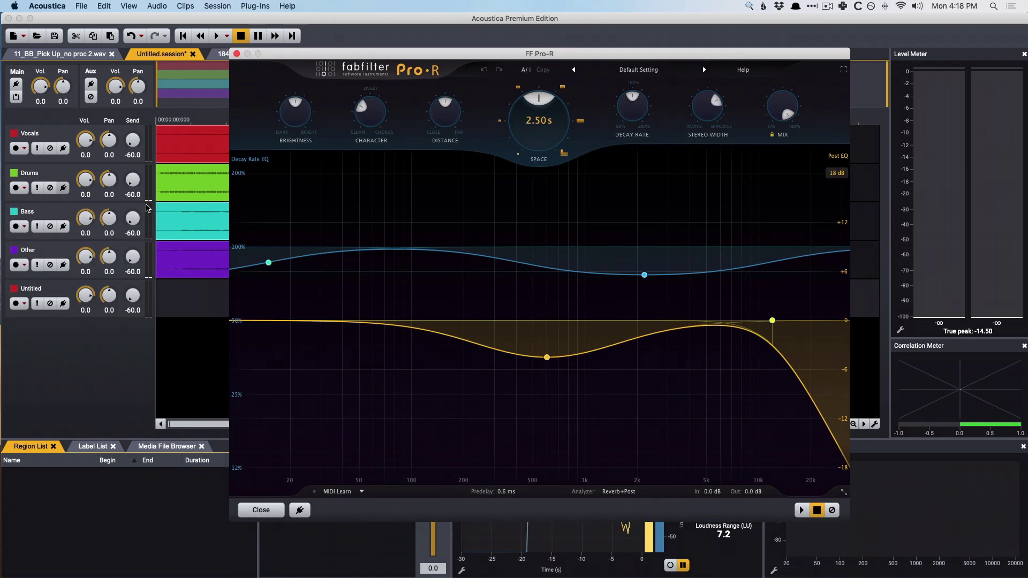
- Play the session, lower the Pro-R mix to about 80%, and A/B it with bypass
key("space")
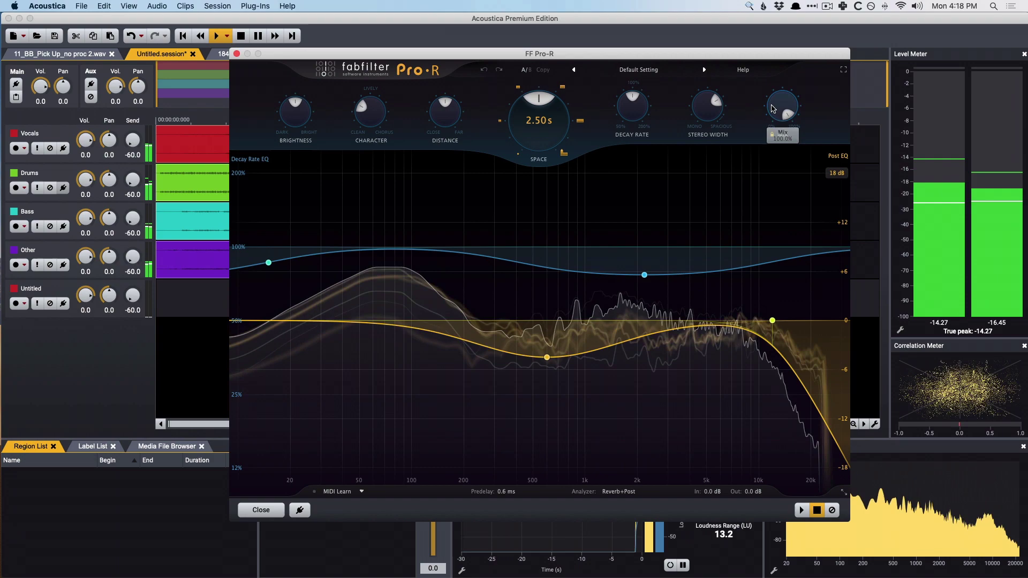
left_click_drag(781, 123, 770, 213)
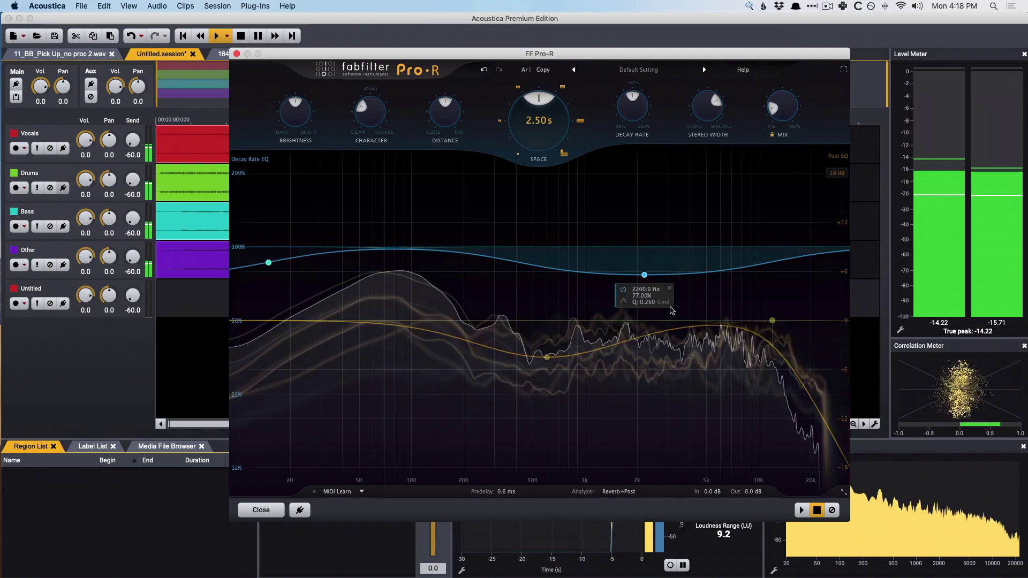
left_click(832, 510)
left_click(832, 510)
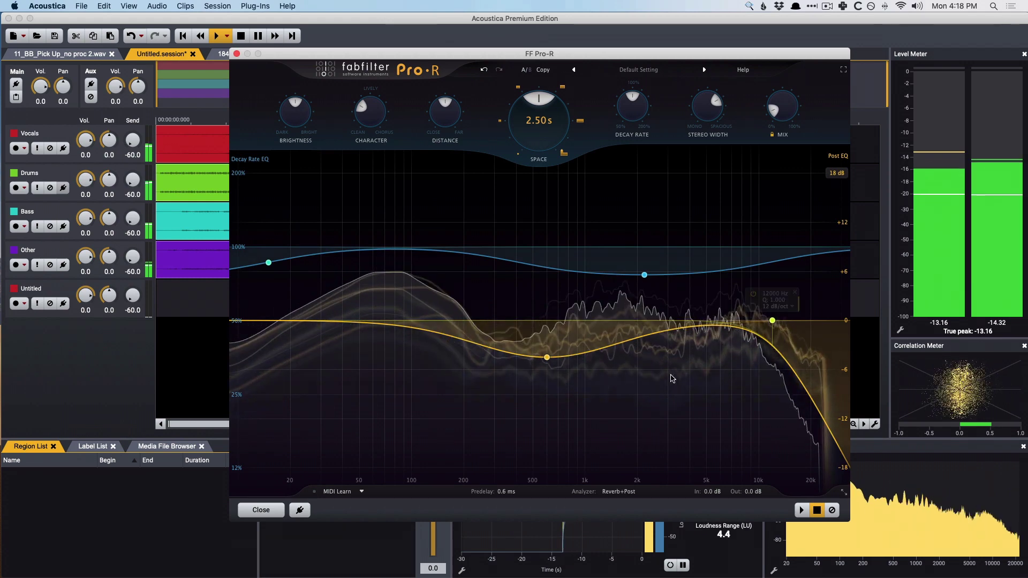
- Stop playback, leaving the Pro-R reverb open on the Drums track at 2.50 s space
key("space")
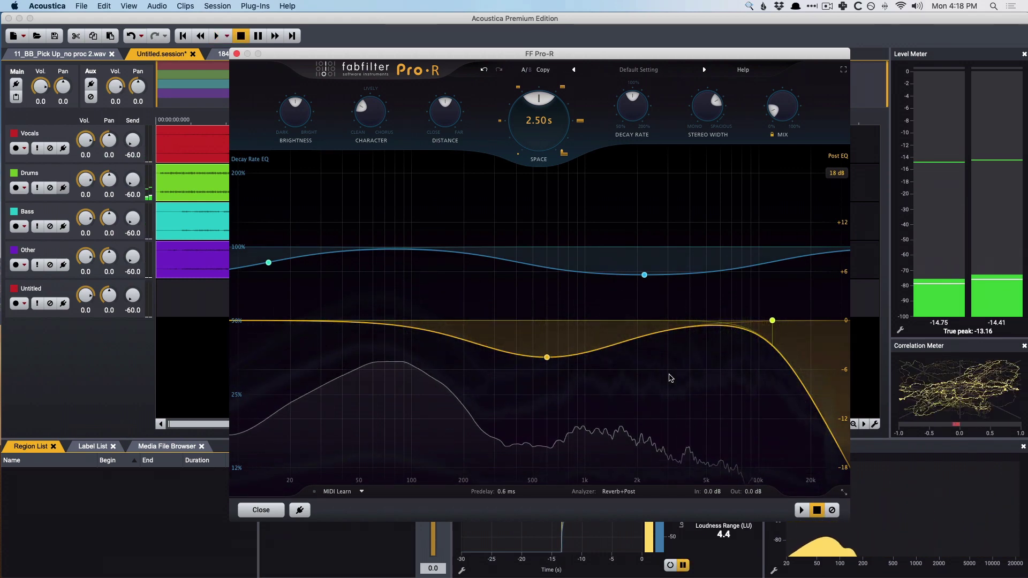